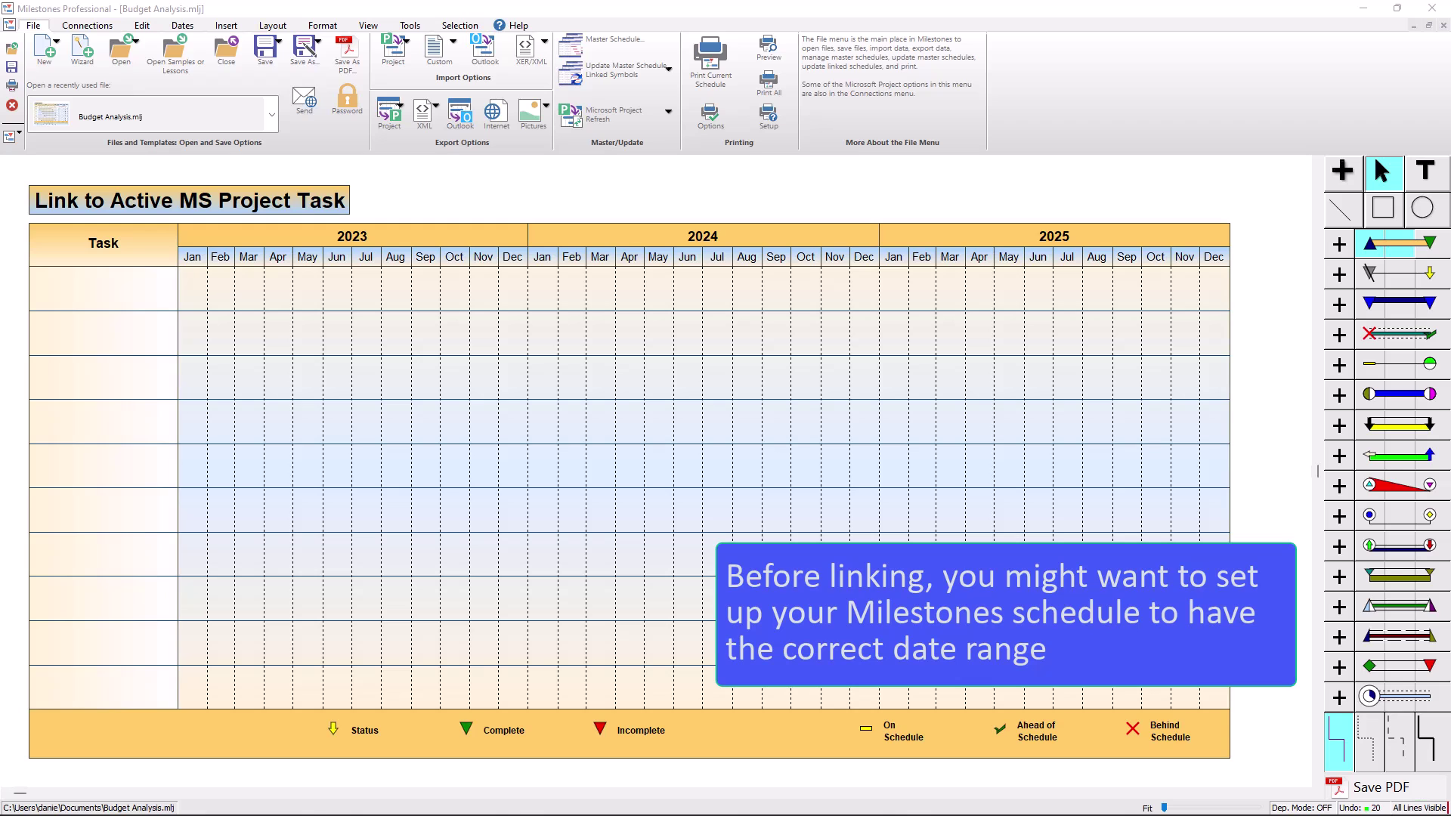
Step: Bring the Microsoft Project file deathstar-example-updated3.mpp in front of the Budget Analysis schedule
key(alt+Tab)
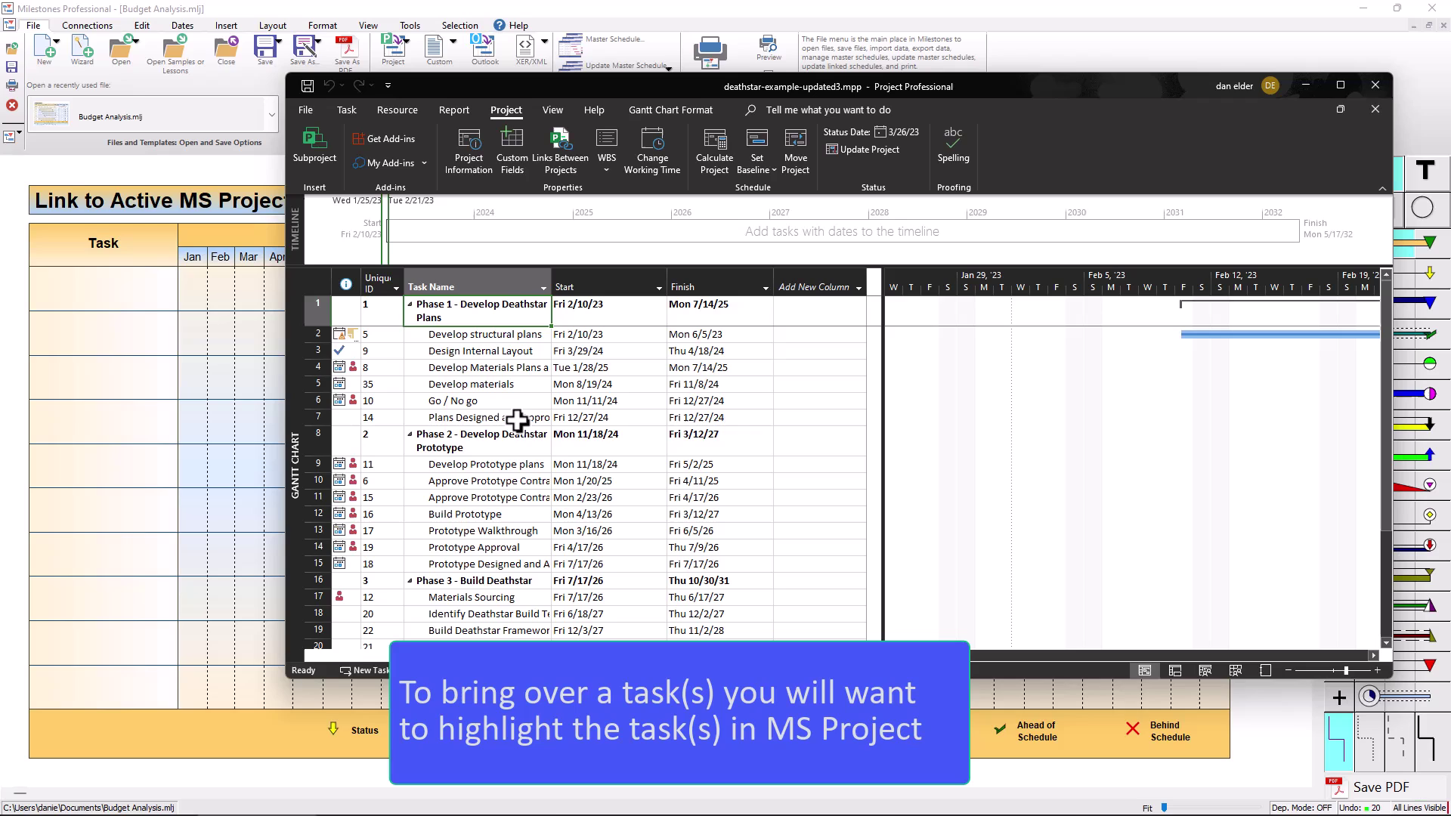
Step: Select row 2, Develop structural plans, in Microsoft Project
click(315, 333)
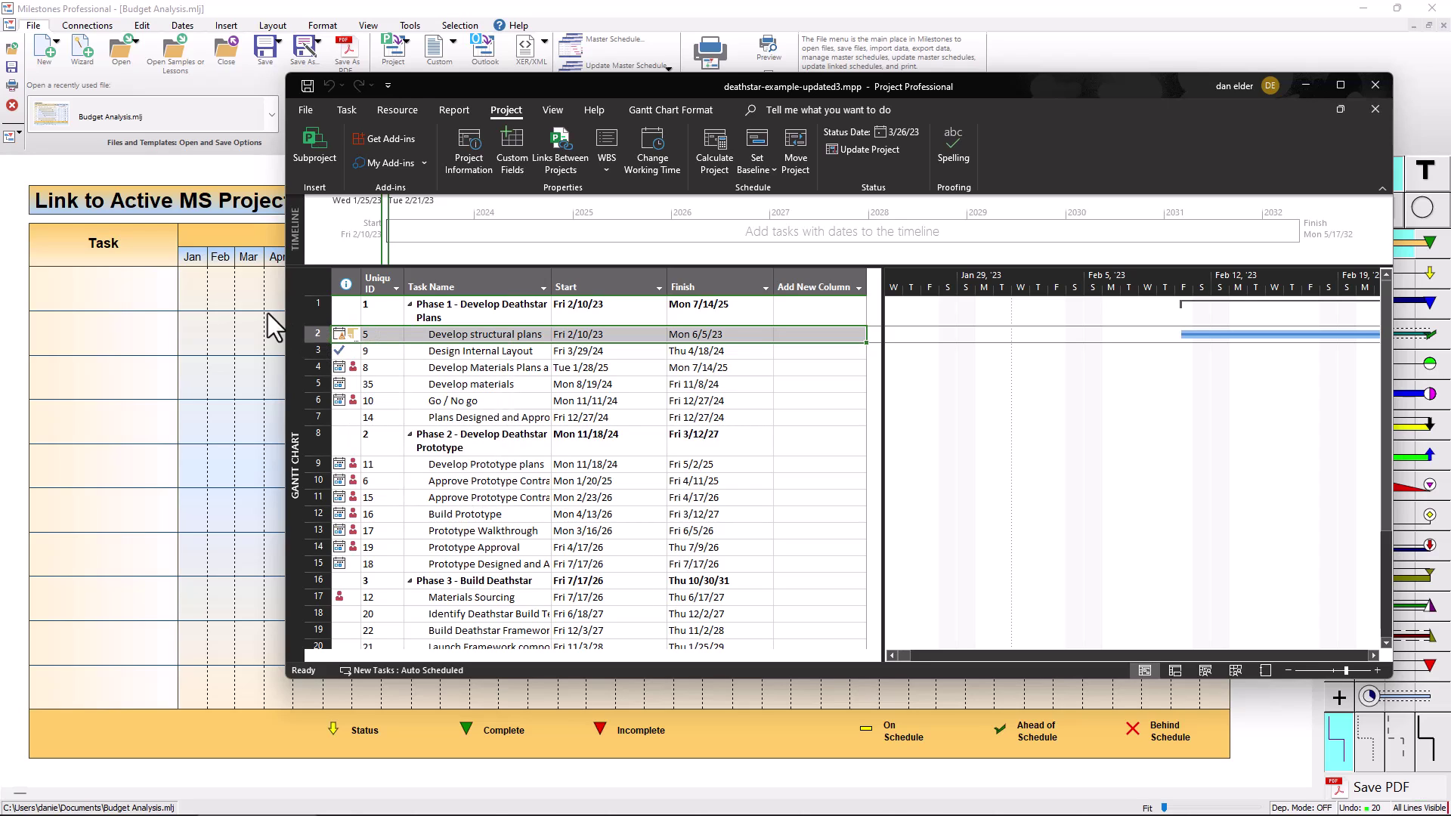
Step: Start linking the schedule's first Task row to the active MS Project task
click(121, 292)
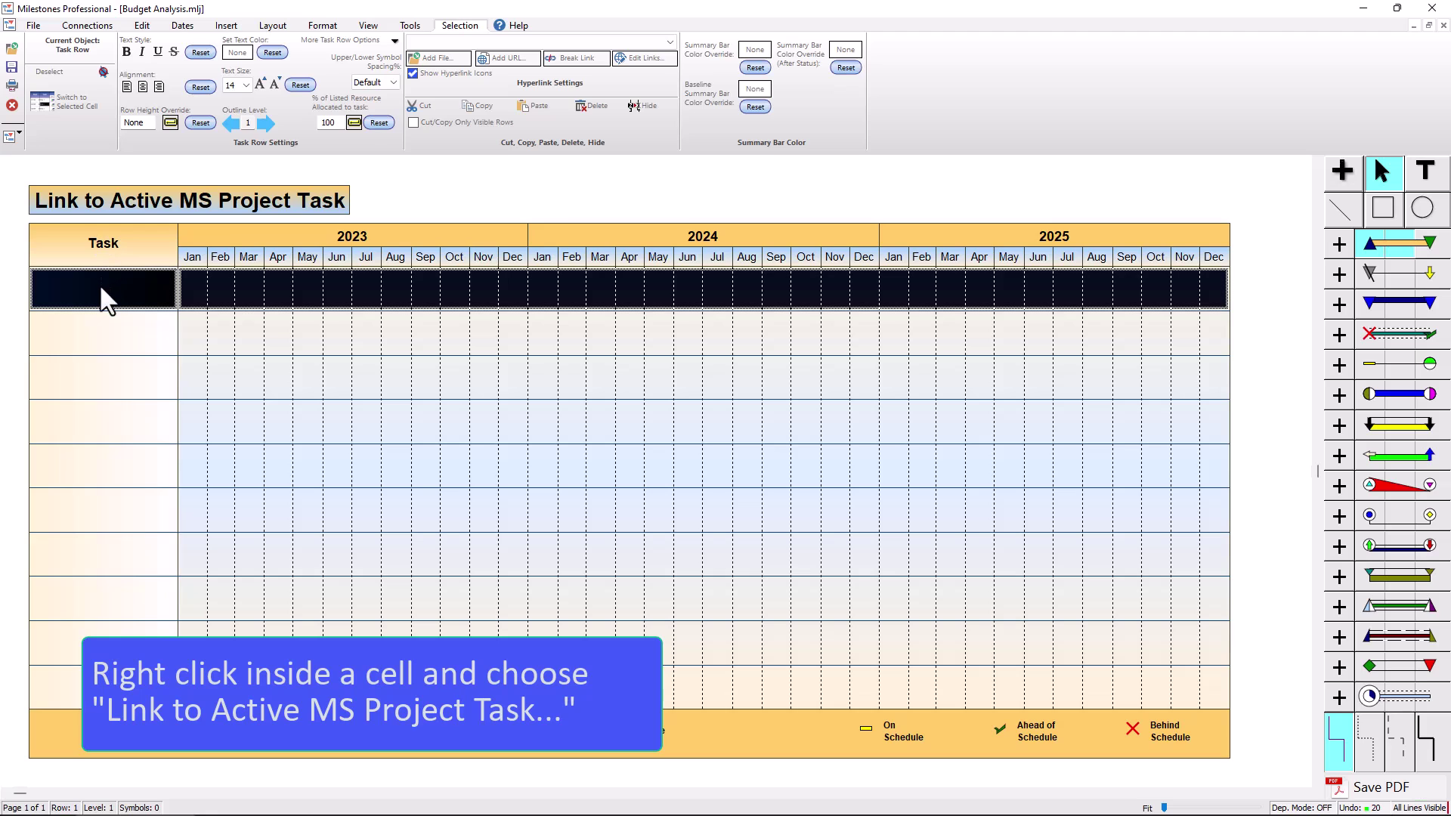
right_click(98, 283)
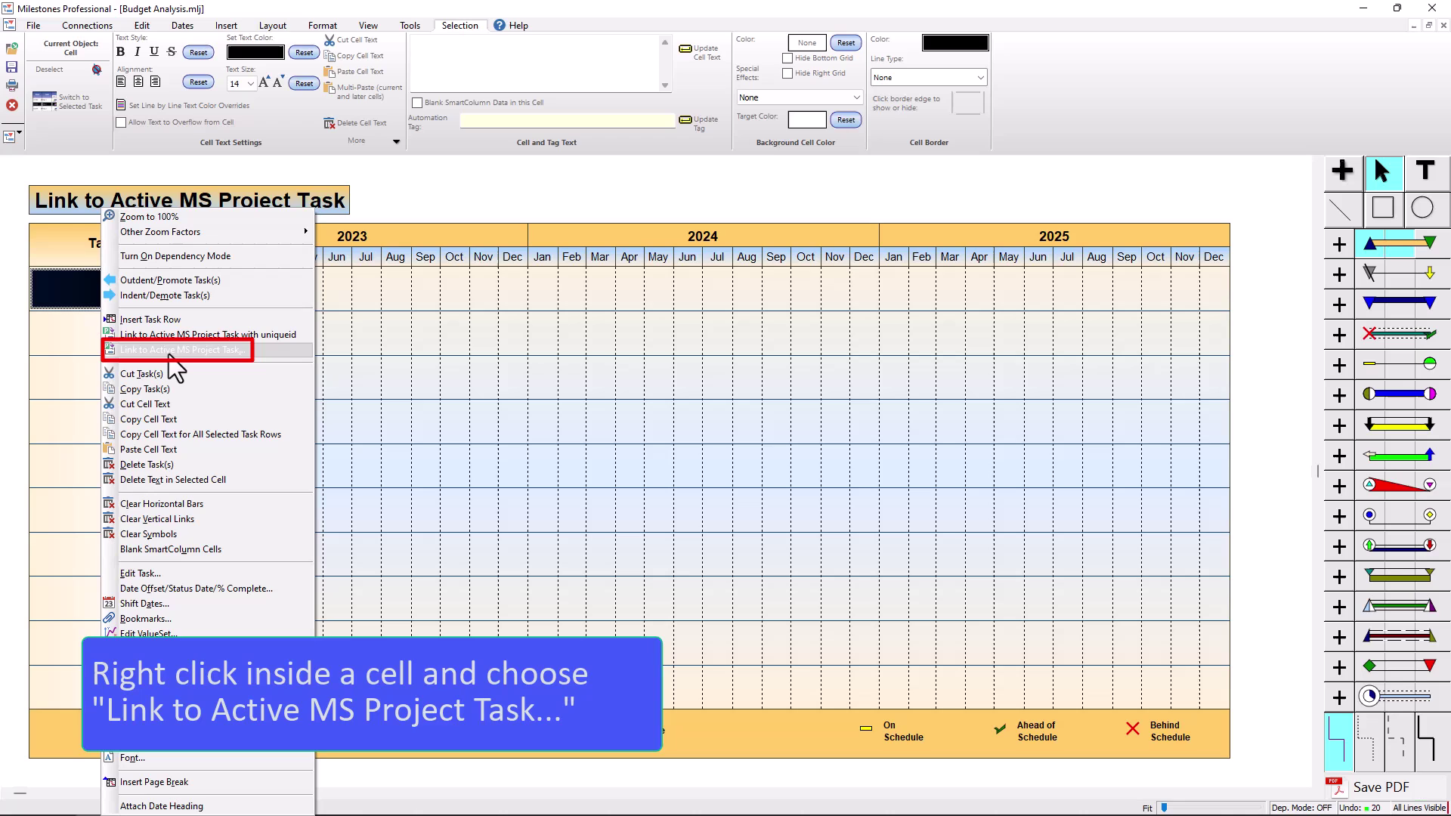
click(176, 350)
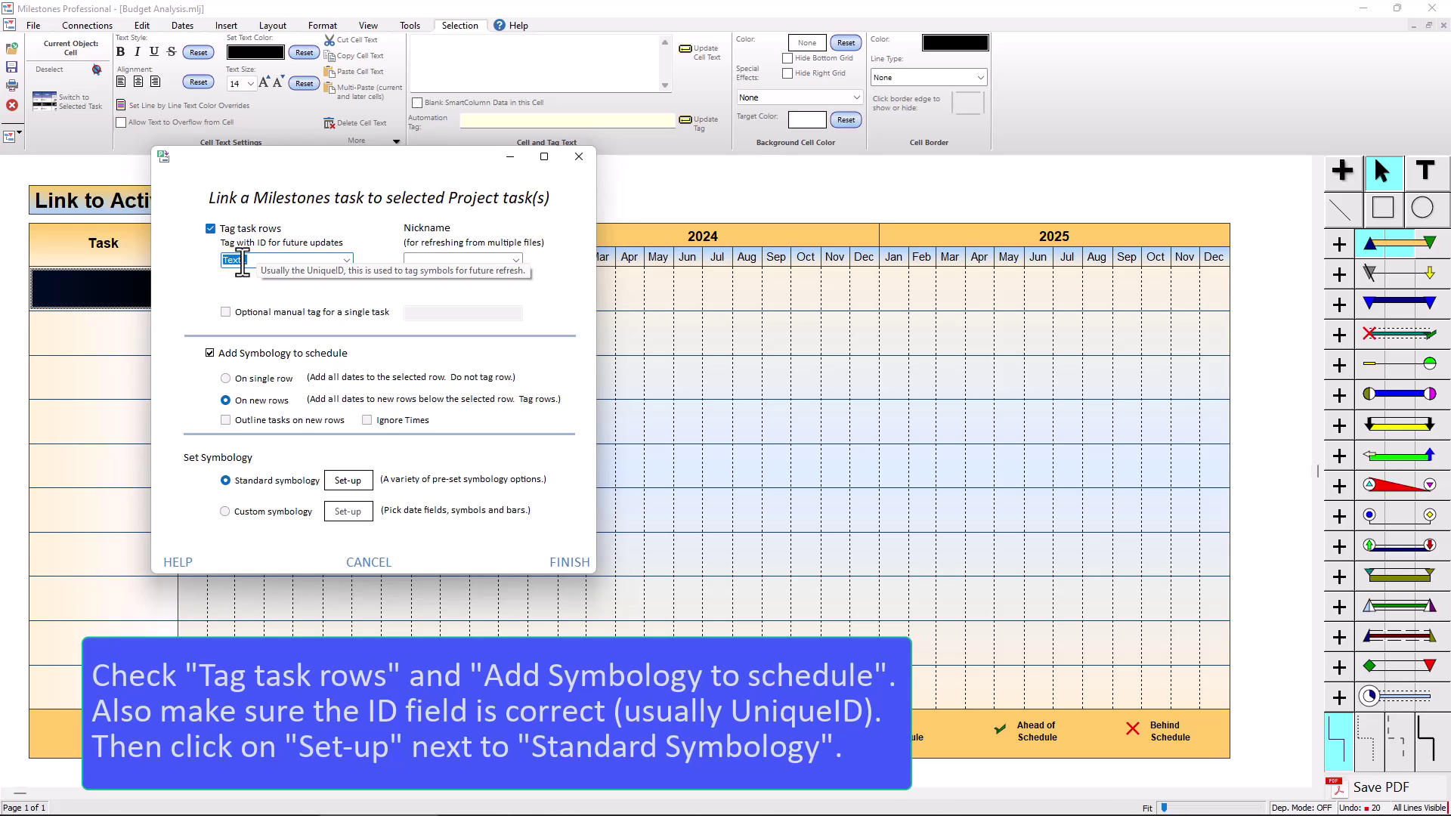
Step: Tag rows by UniqueID and add standard symbology on new rows, then open its set-up
click(347, 260)
scroll(346, 289, up, 1)
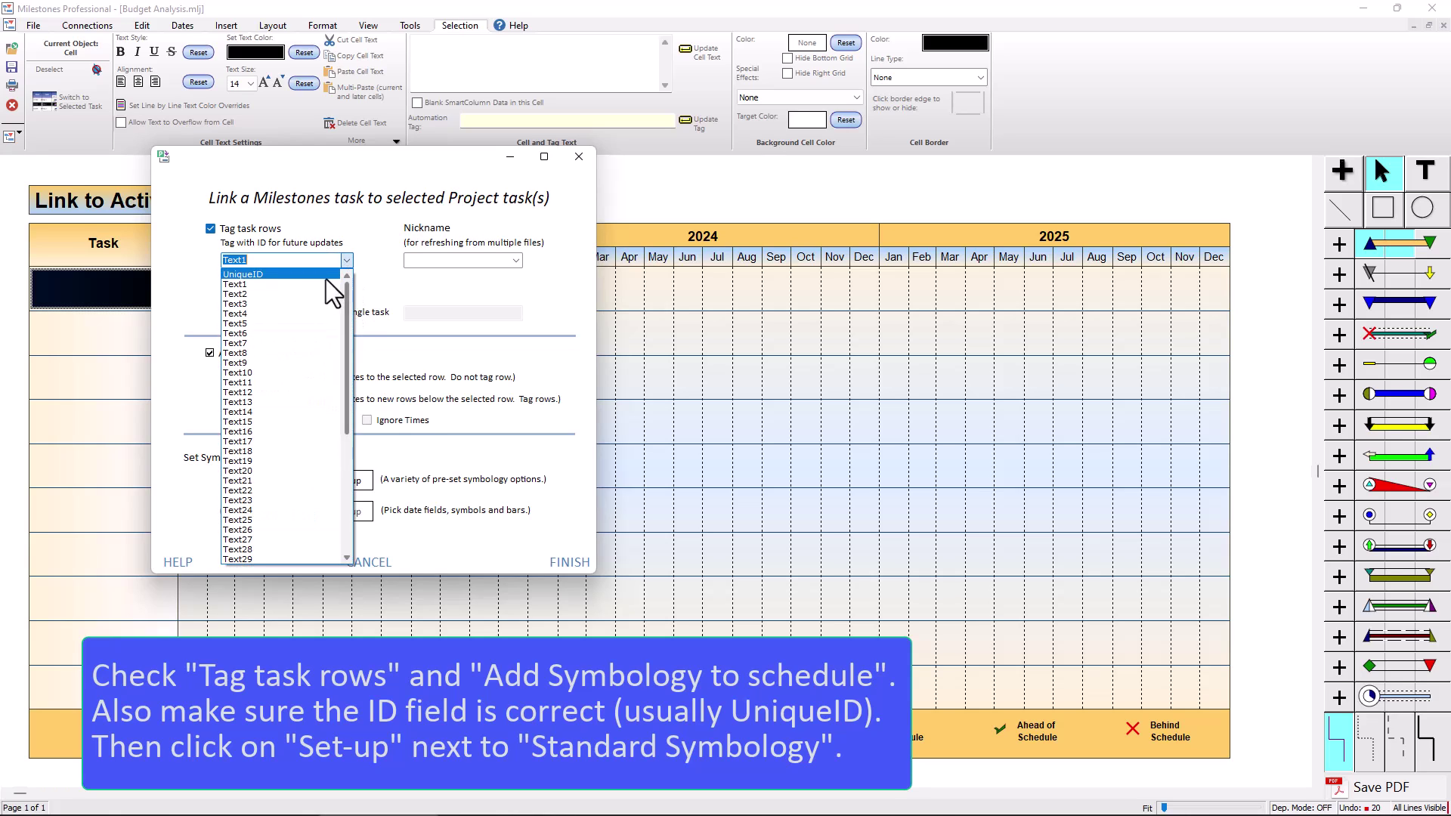
click(260, 275)
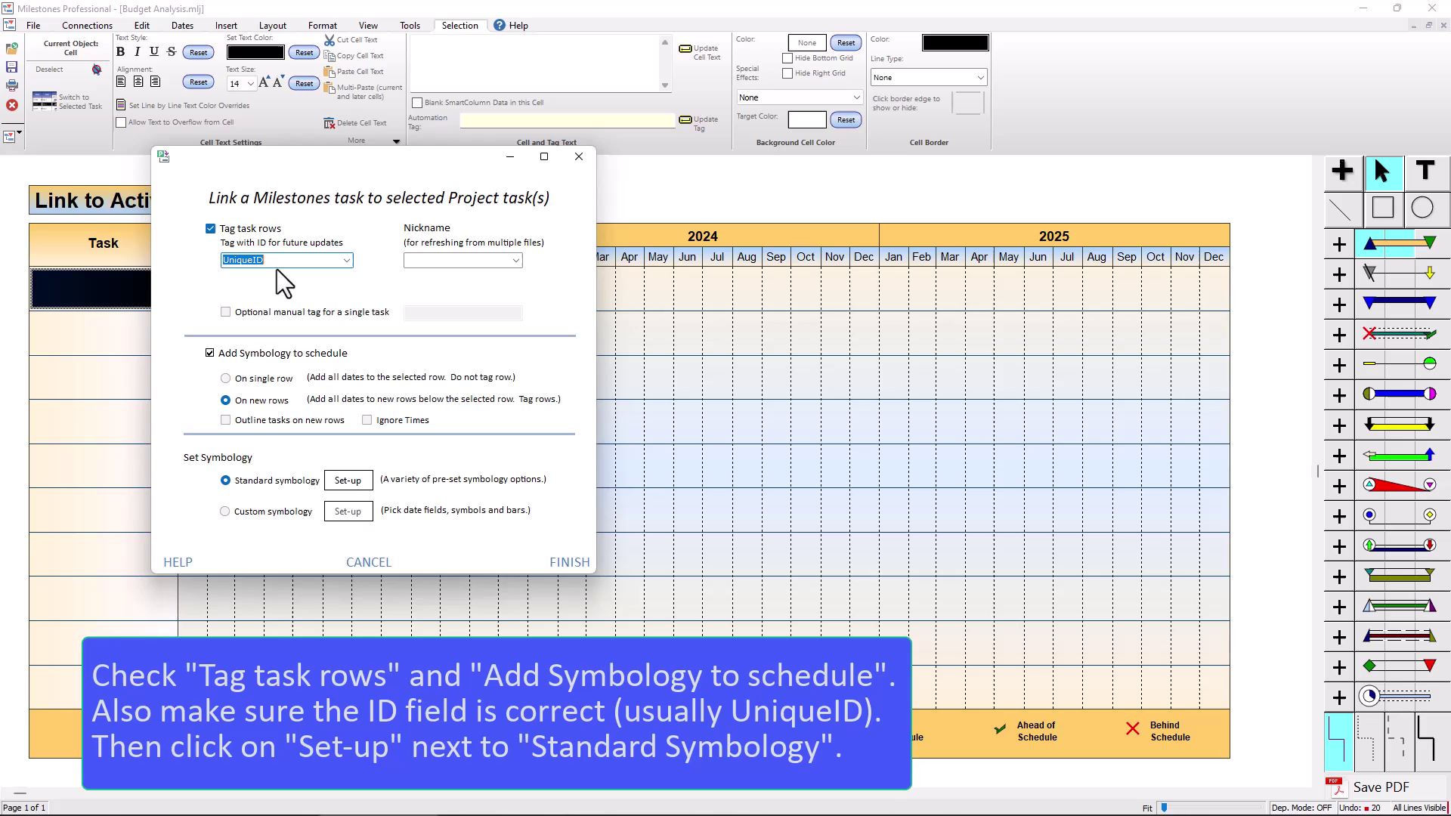
click(253, 355)
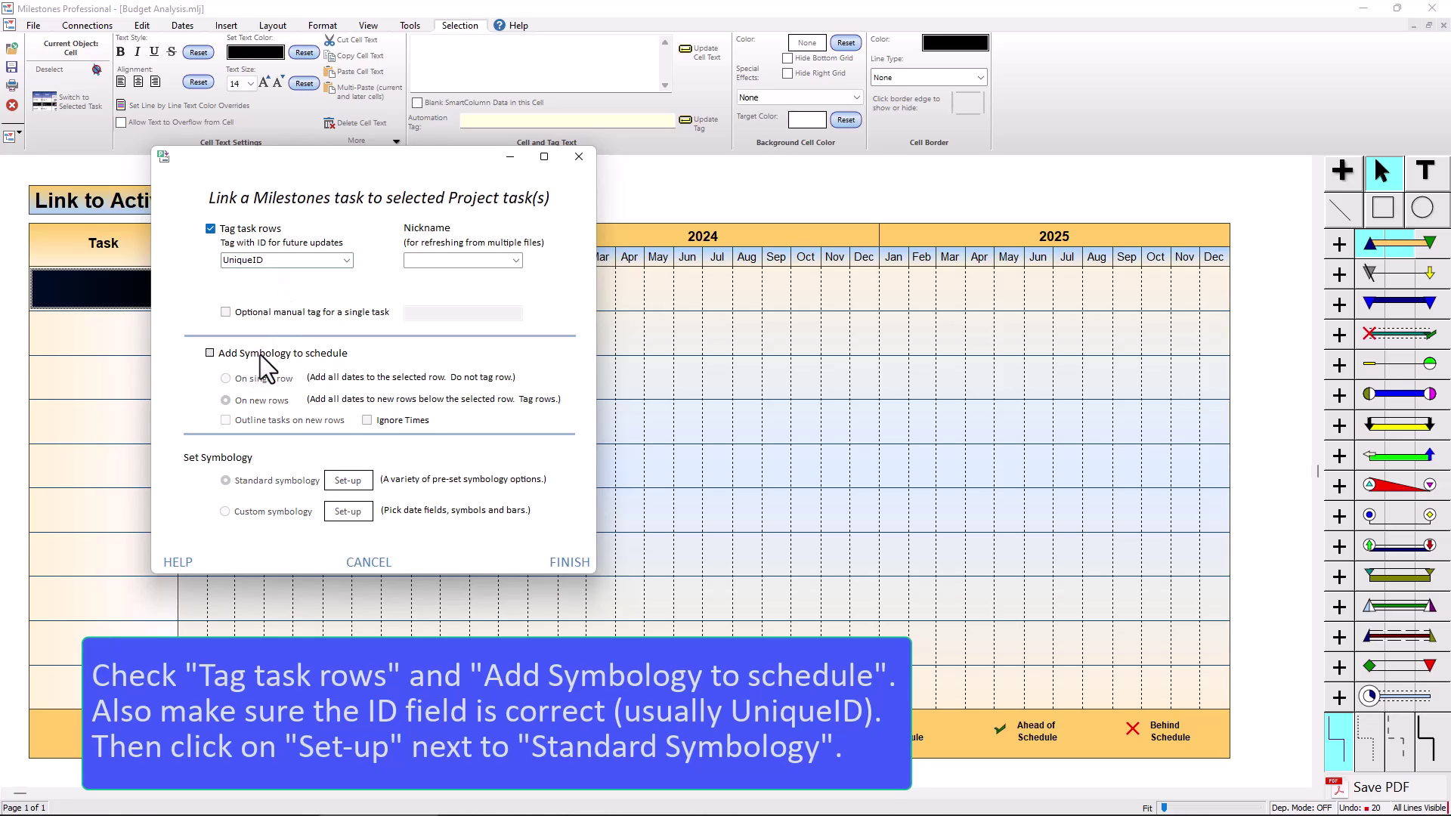
click(260, 356)
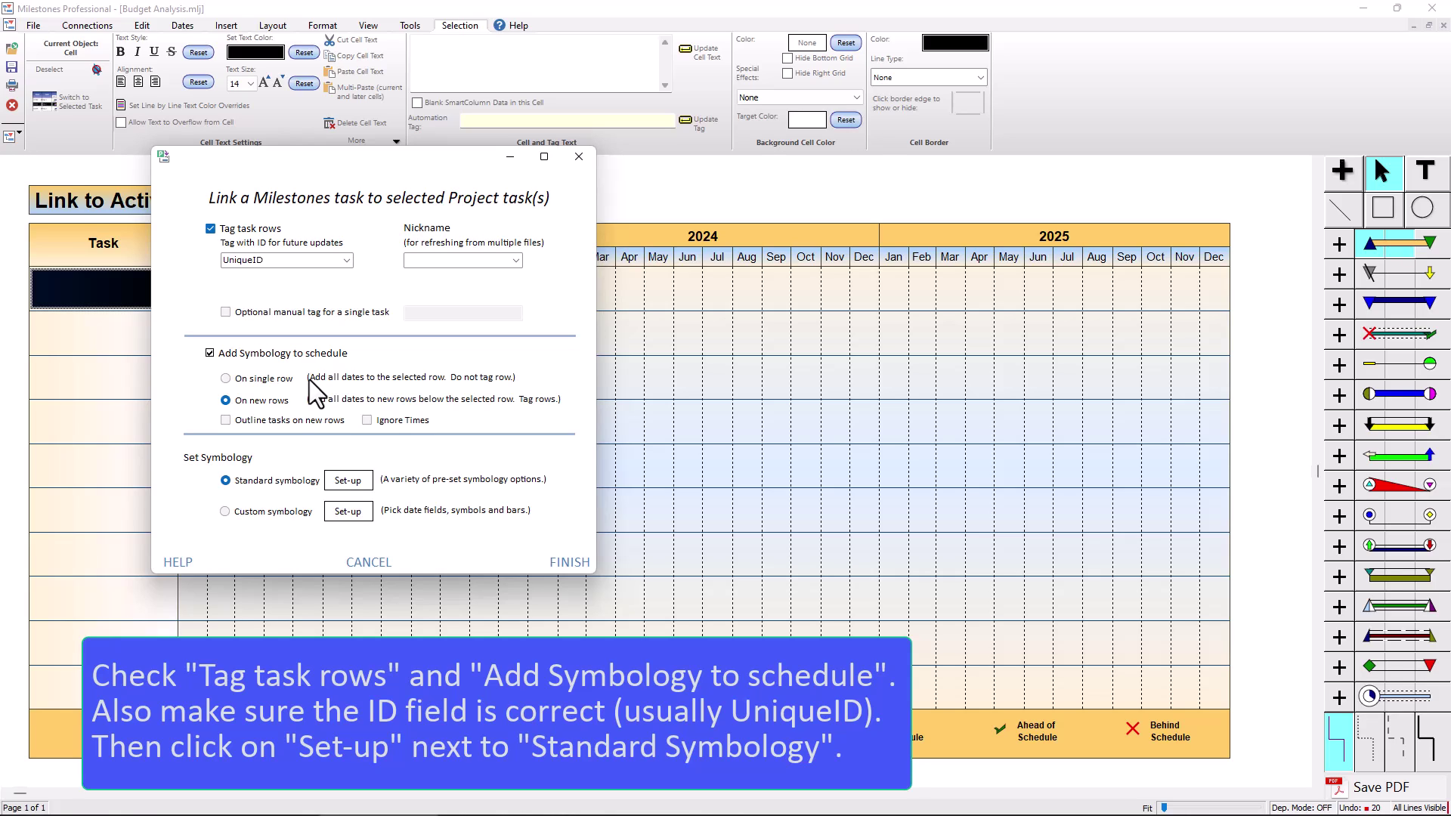
click(251, 405)
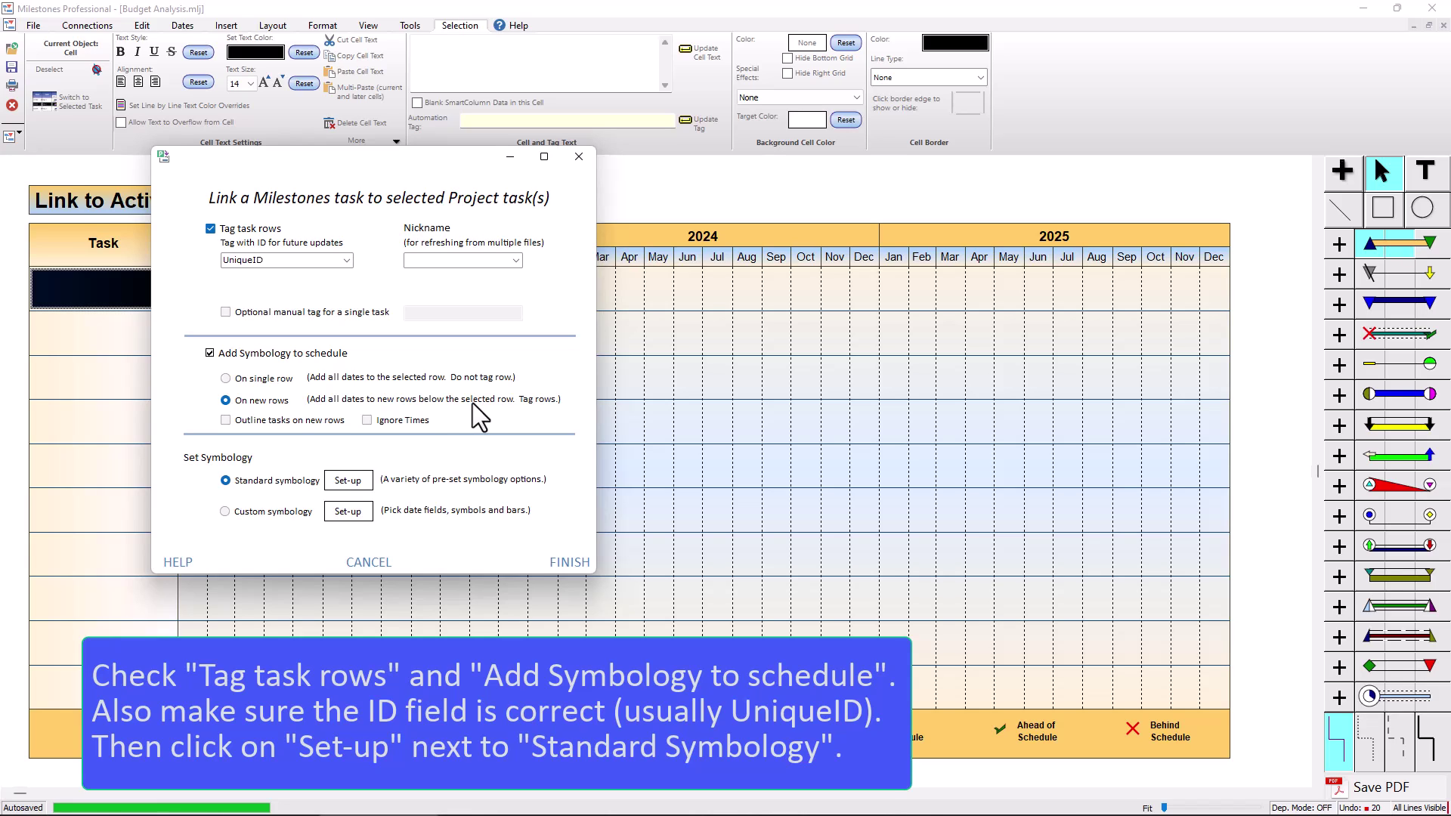
click(255, 400)
click(266, 482)
click(348, 481)
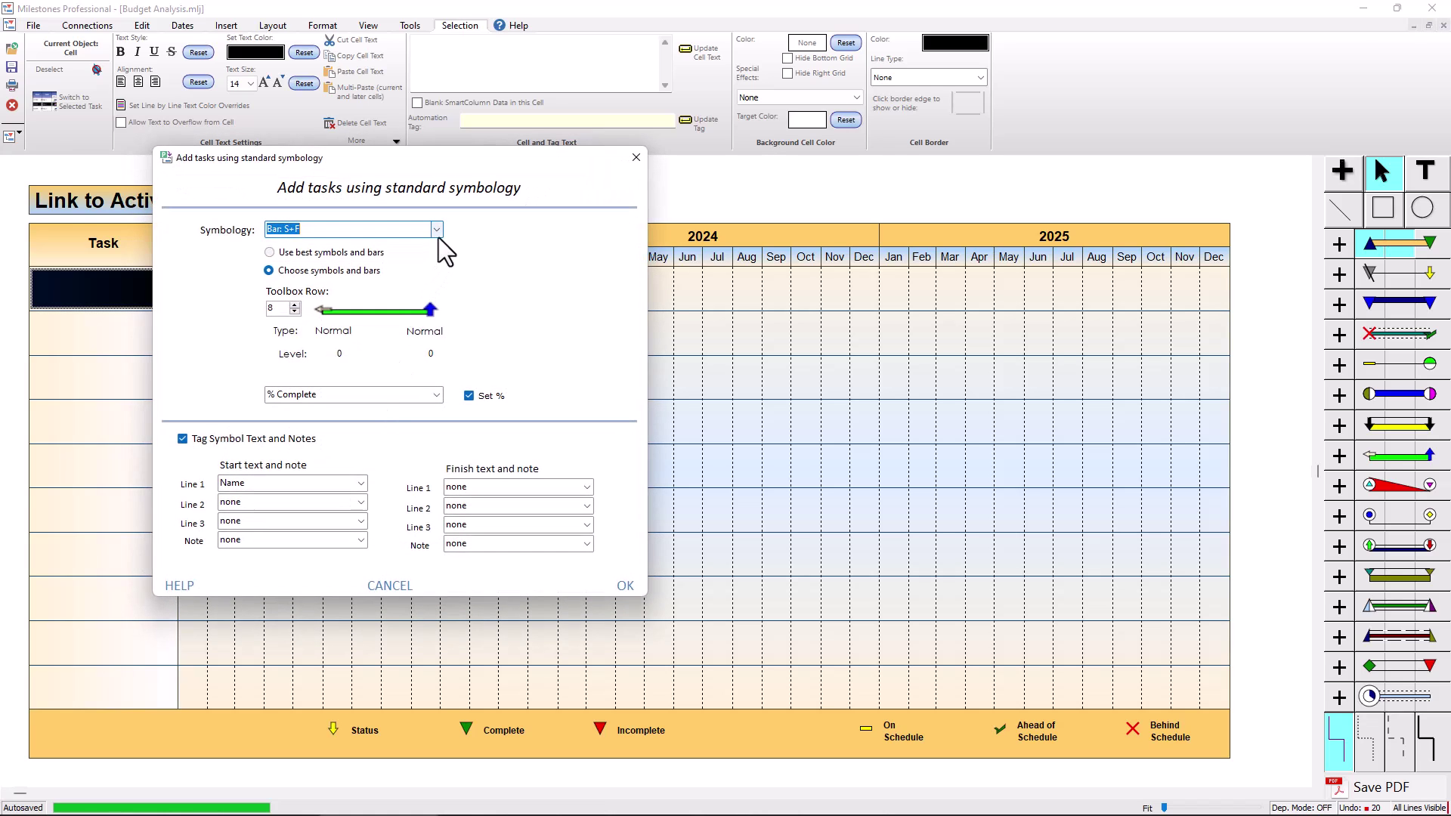
Step: Set symbology to Bar: S+F using manually chosen symbols from toolbox row 1
click(363, 255)
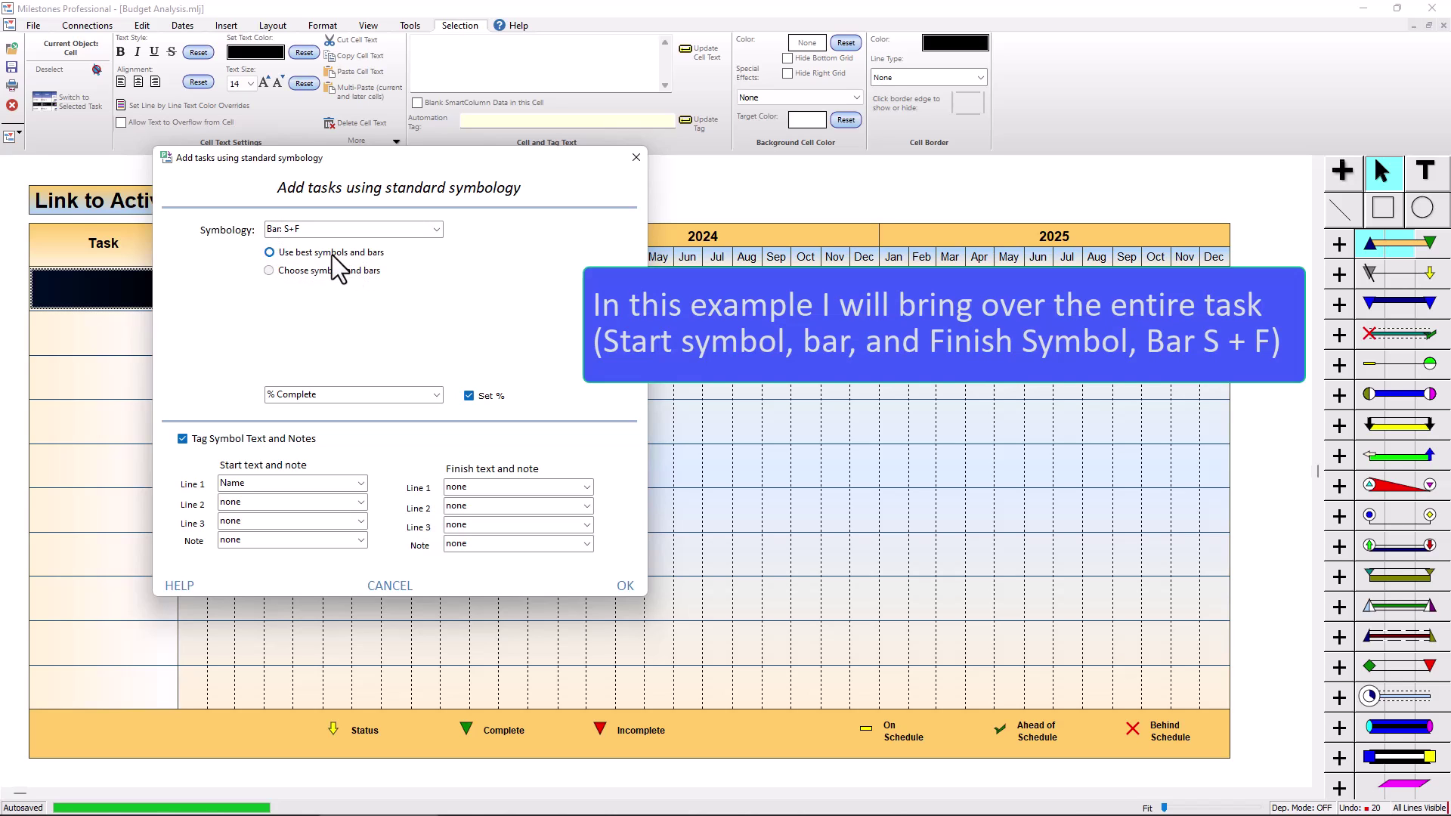
click(437, 229)
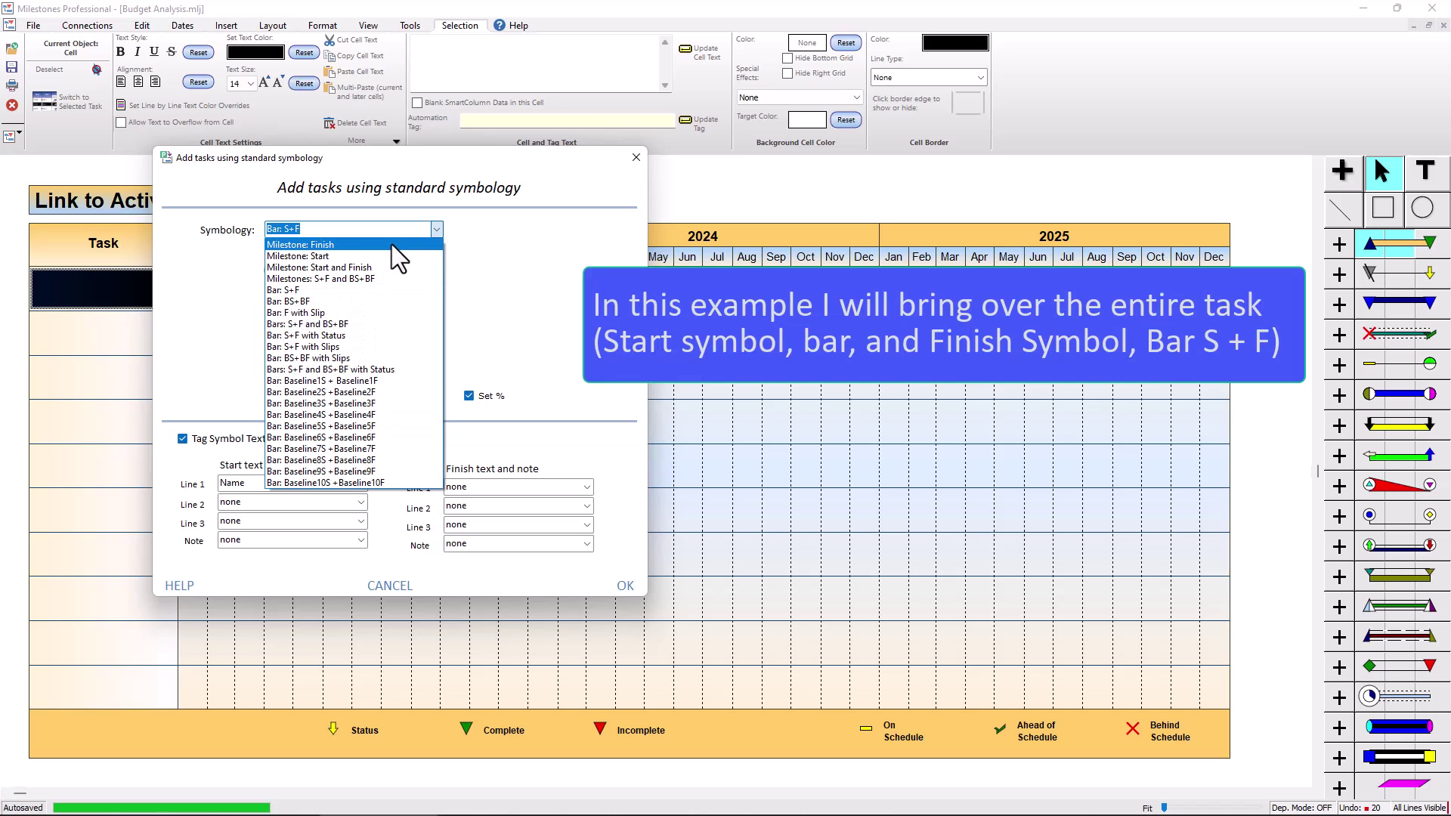
click(392, 243)
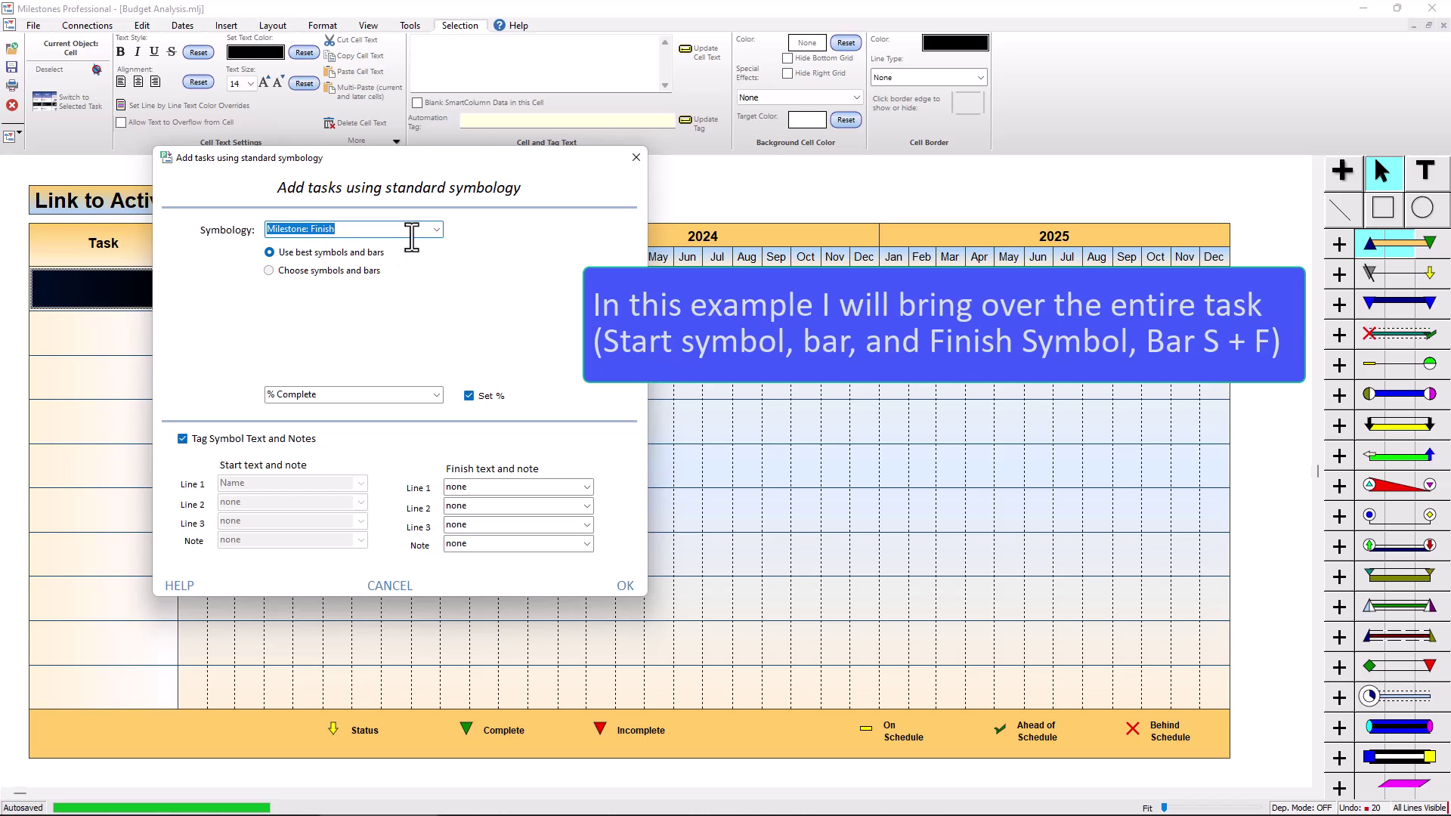
click(436, 229)
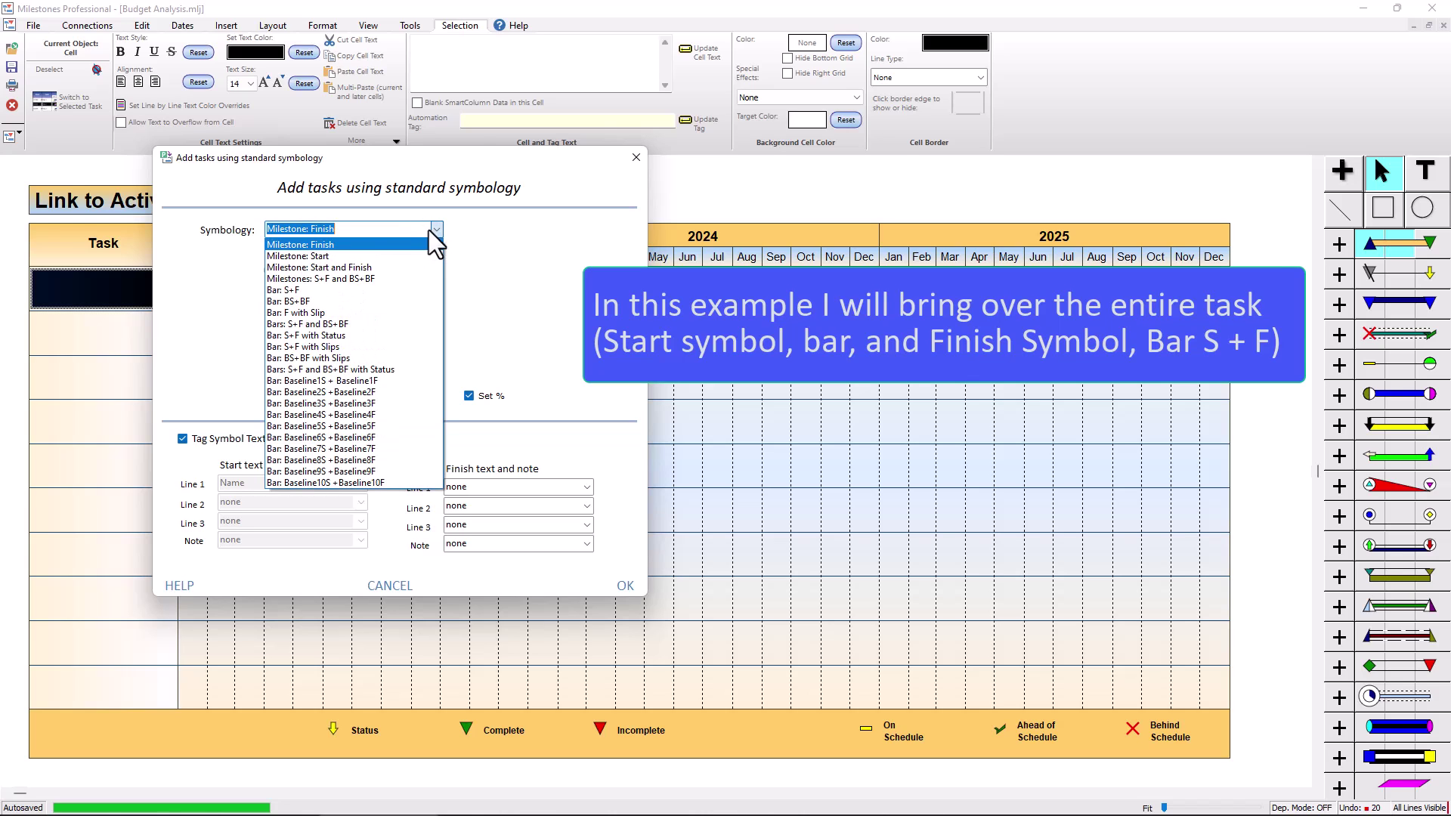
click(310, 291)
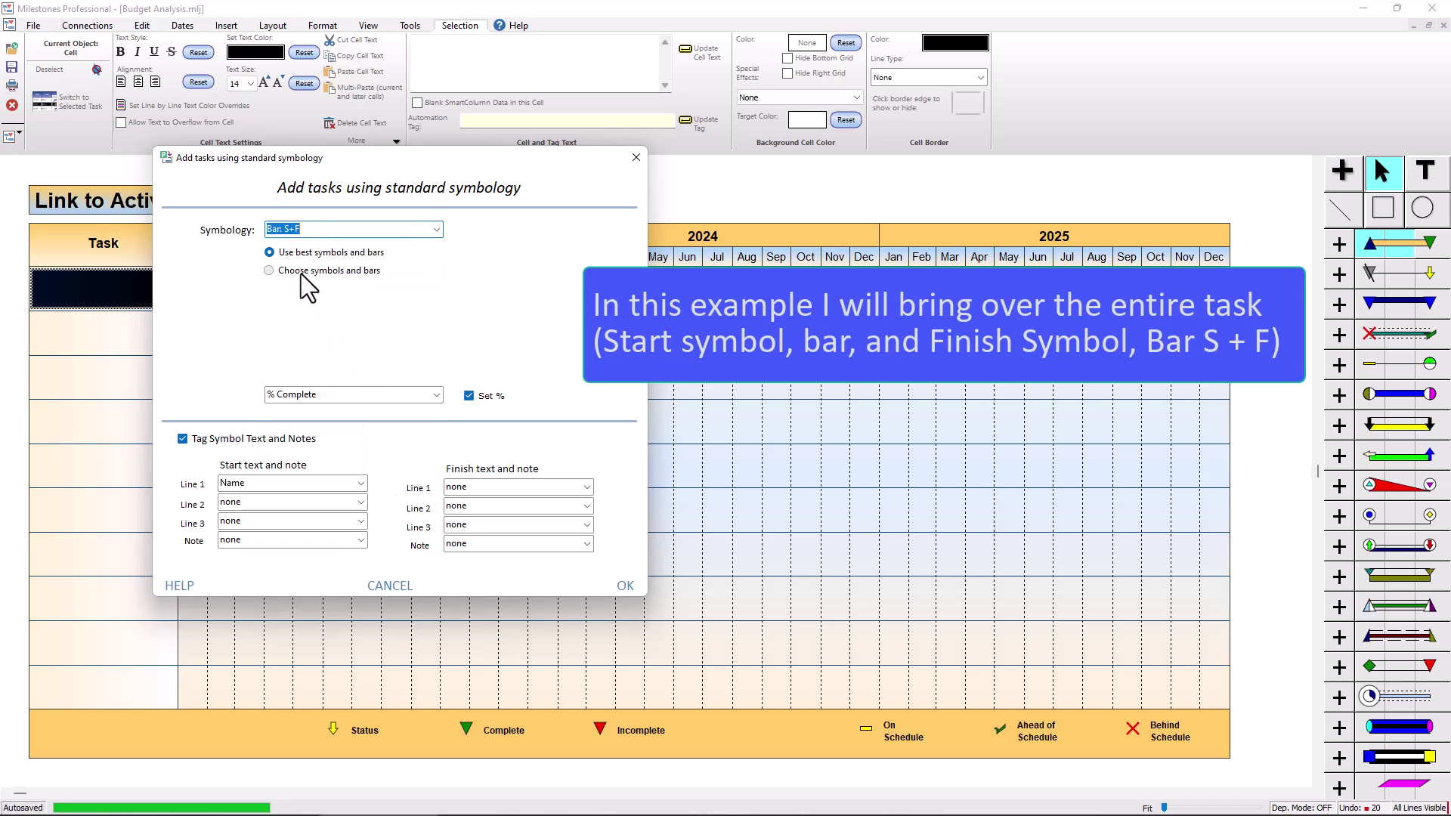
click(301, 272)
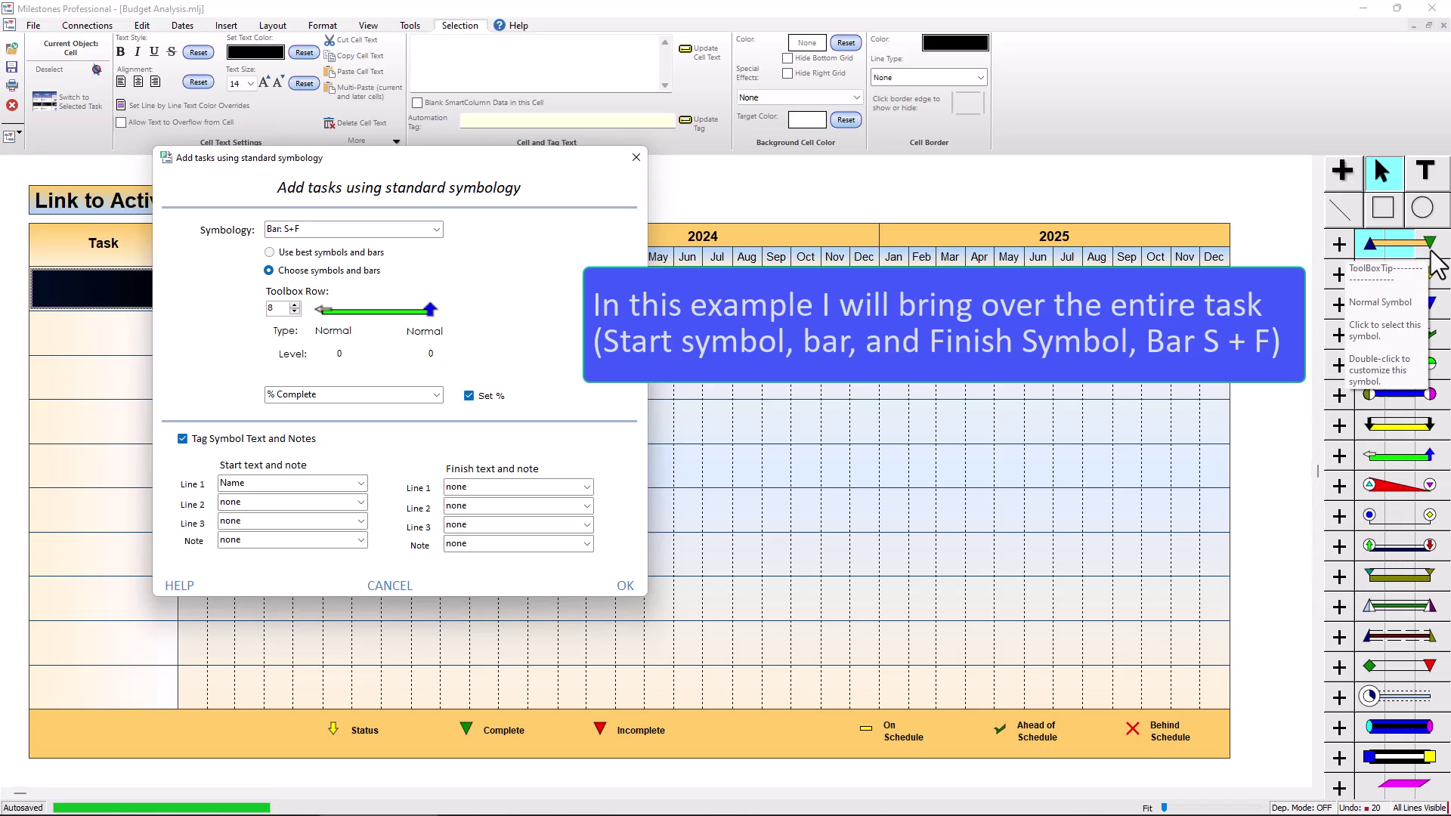
click(295, 313)
click(294, 312)
click(295, 312)
click(294, 312)
click(295, 312)
click(295, 312)
click(294, 312)
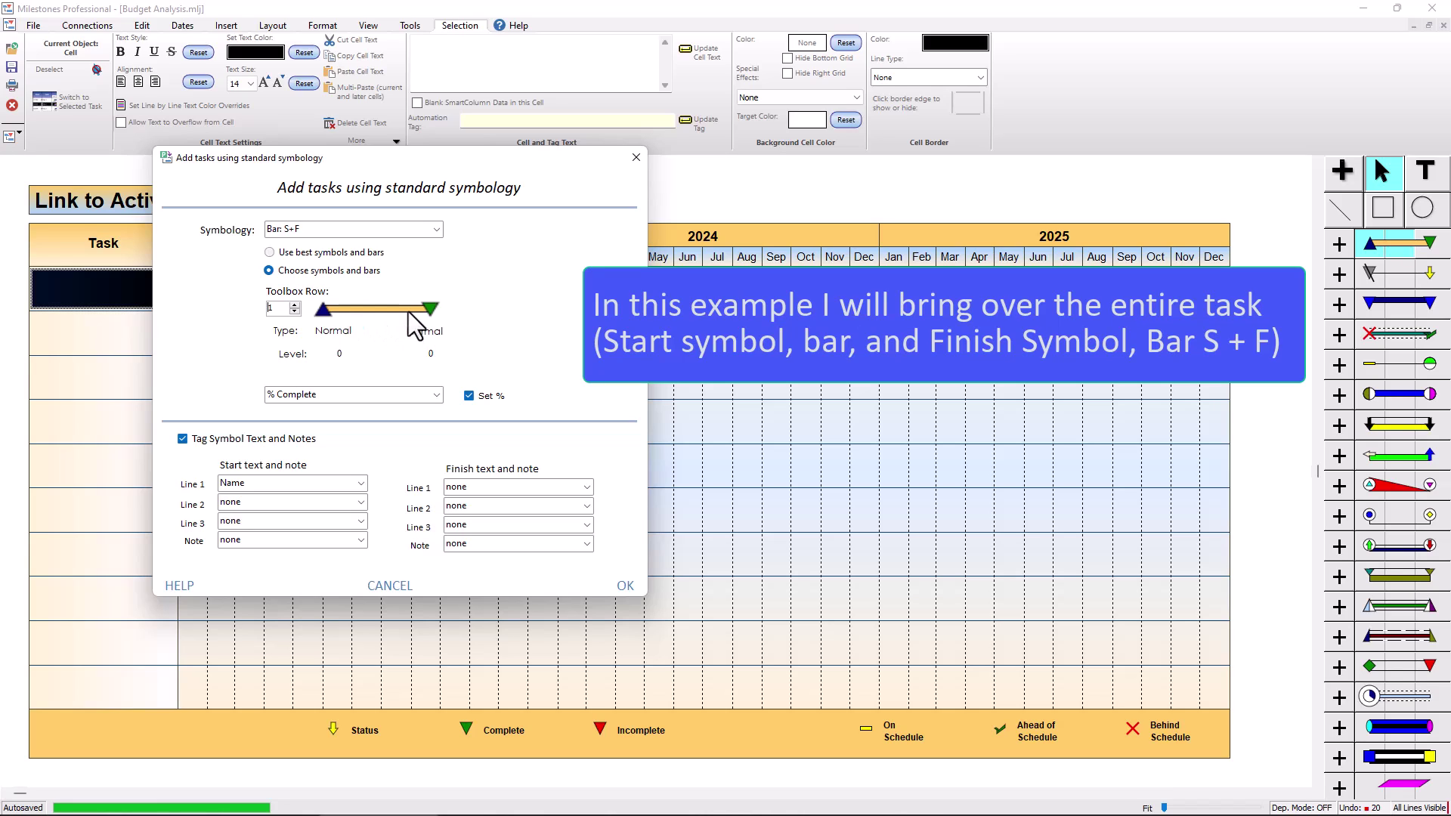
Step: Keep symbol text tagging on, with Name as start text and finish line 1 none
click(232, 441)
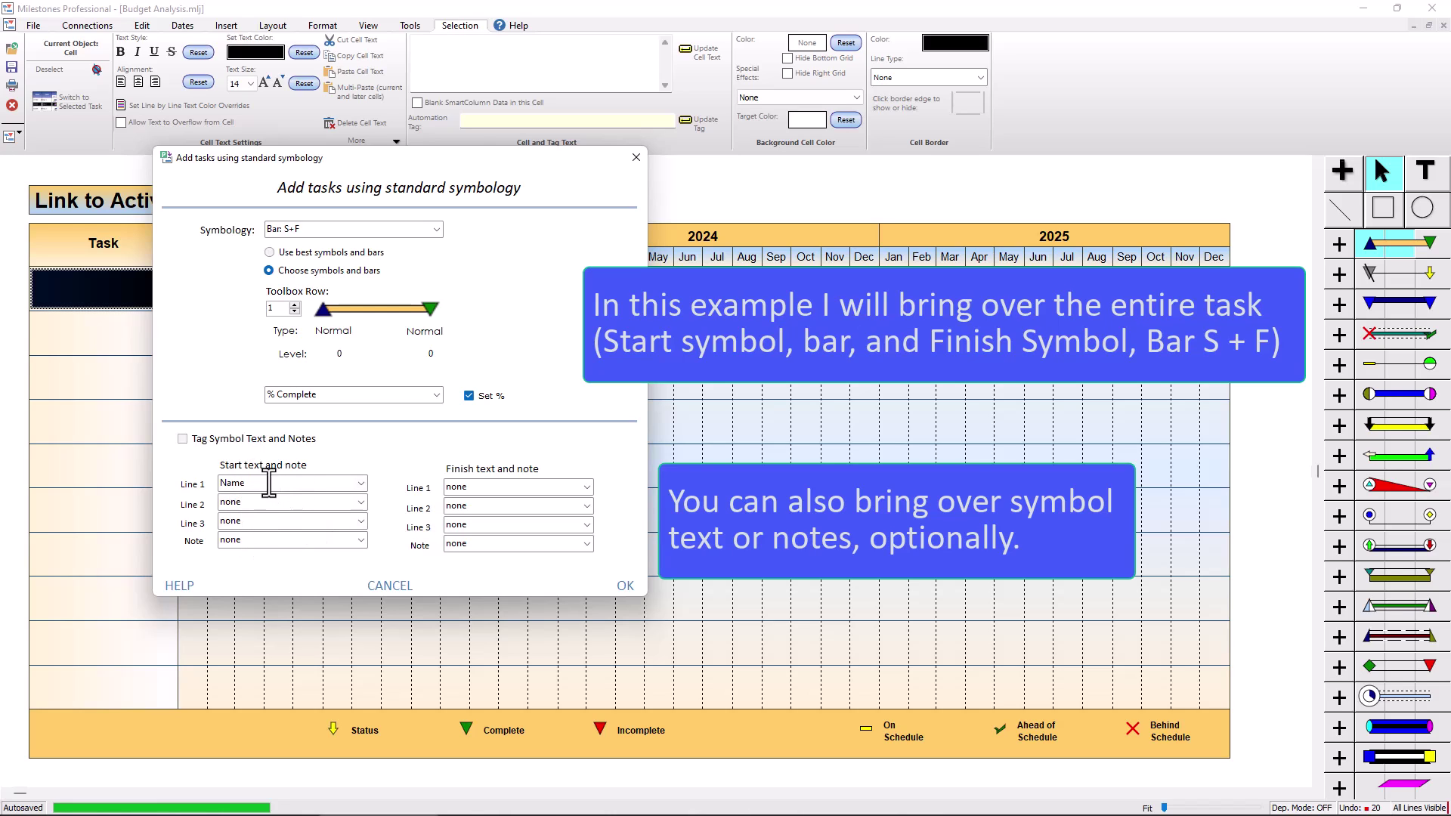
click(234, 439)
click(587, 488)
click(587, 488)
Step: Accept the symbology and finish linking, placing Develop structural plans as row 1's bar
click(628, 588)
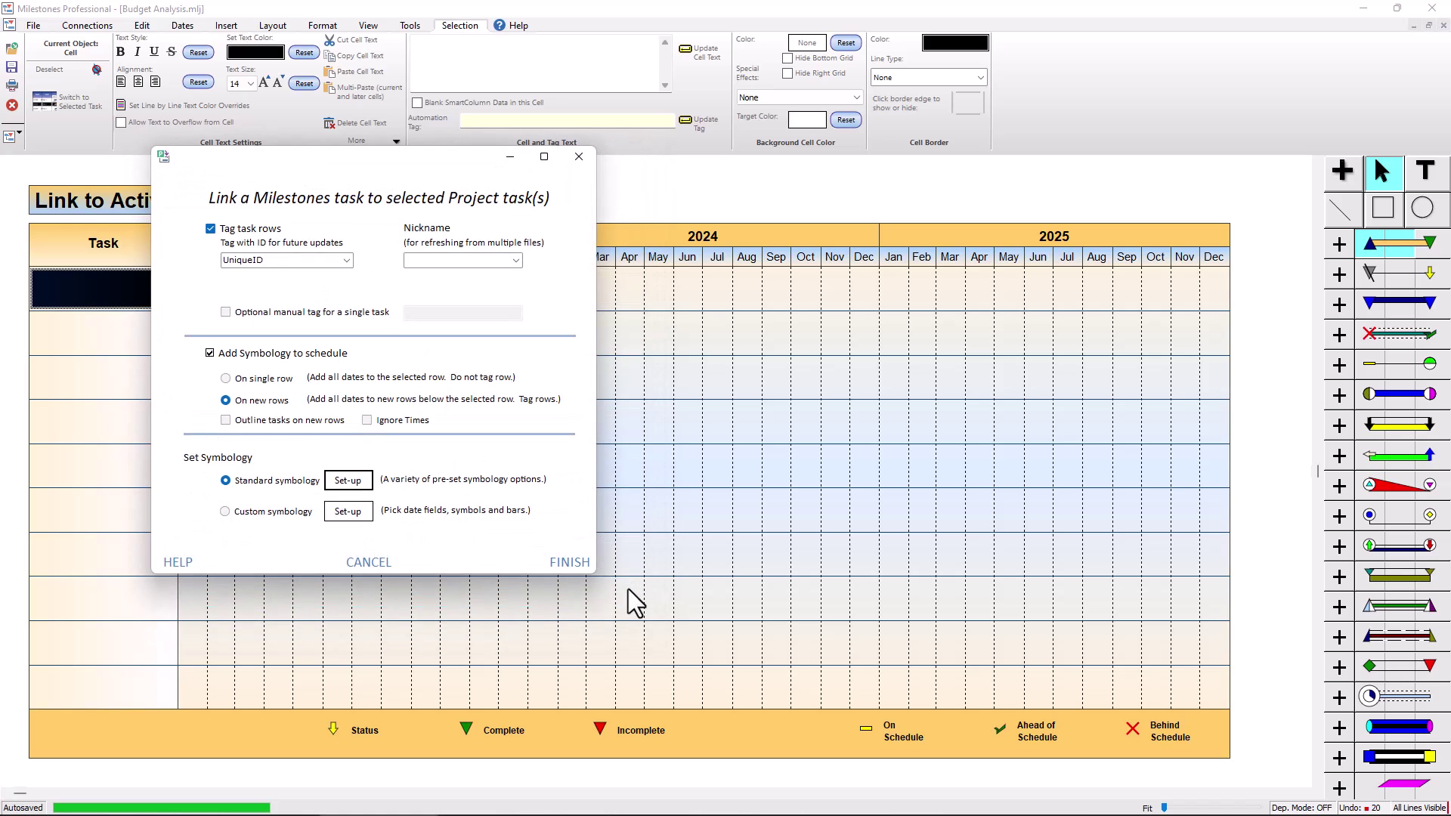
click(571, 562)
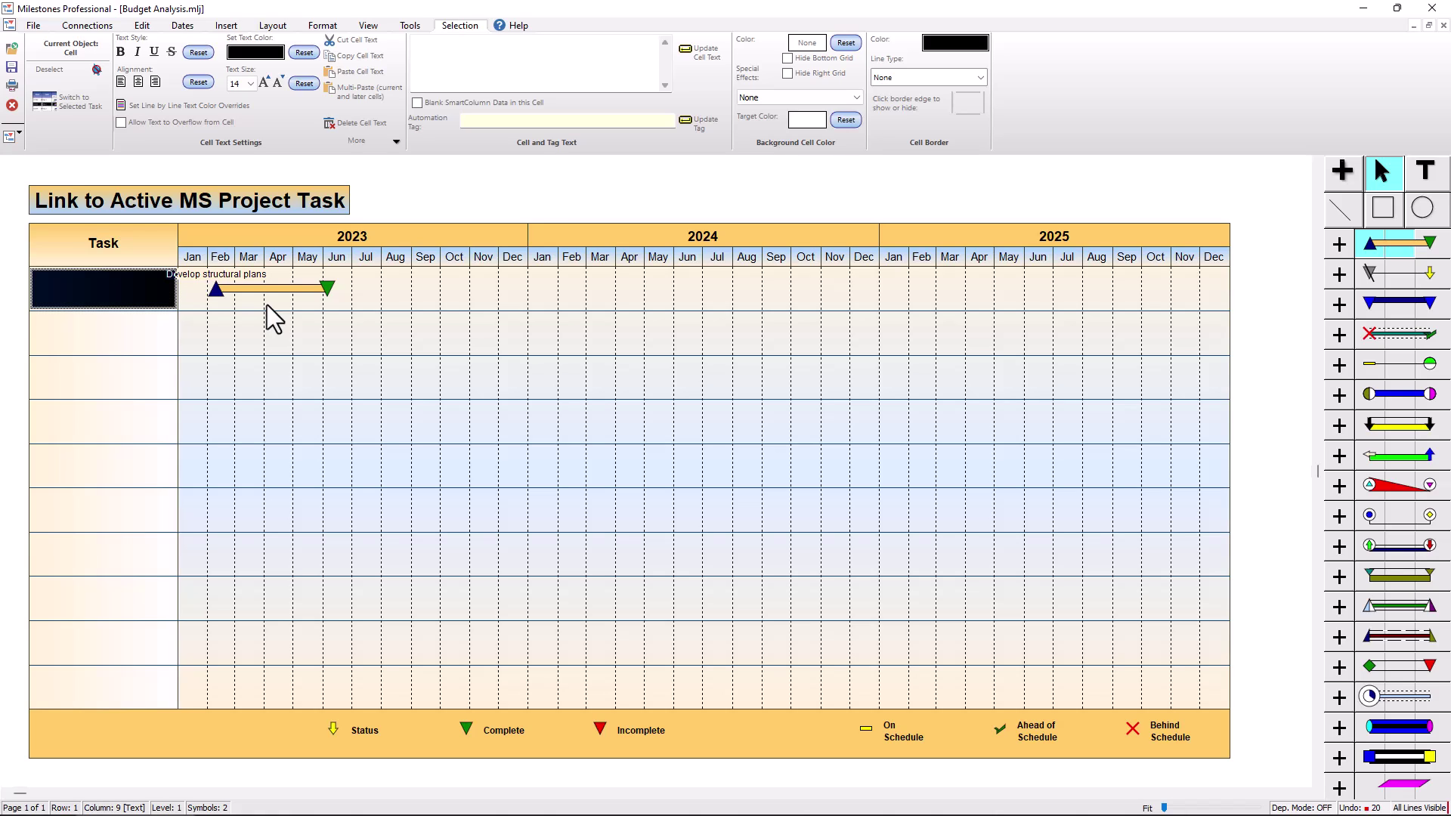
Step: Check the start triangle's tag to Project task 5 and select the Task column heading
click(218, 295)
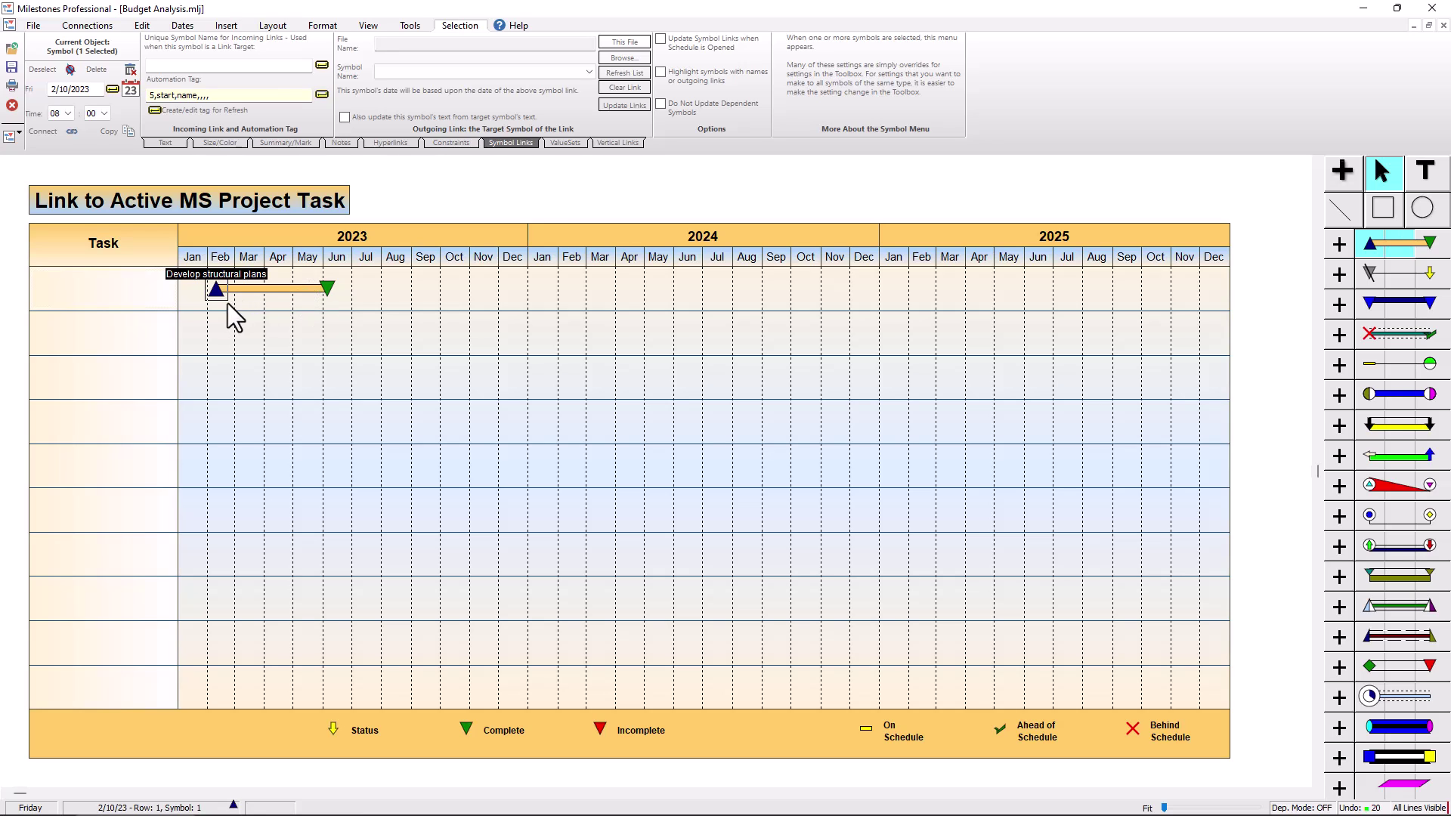
click(110, 253)
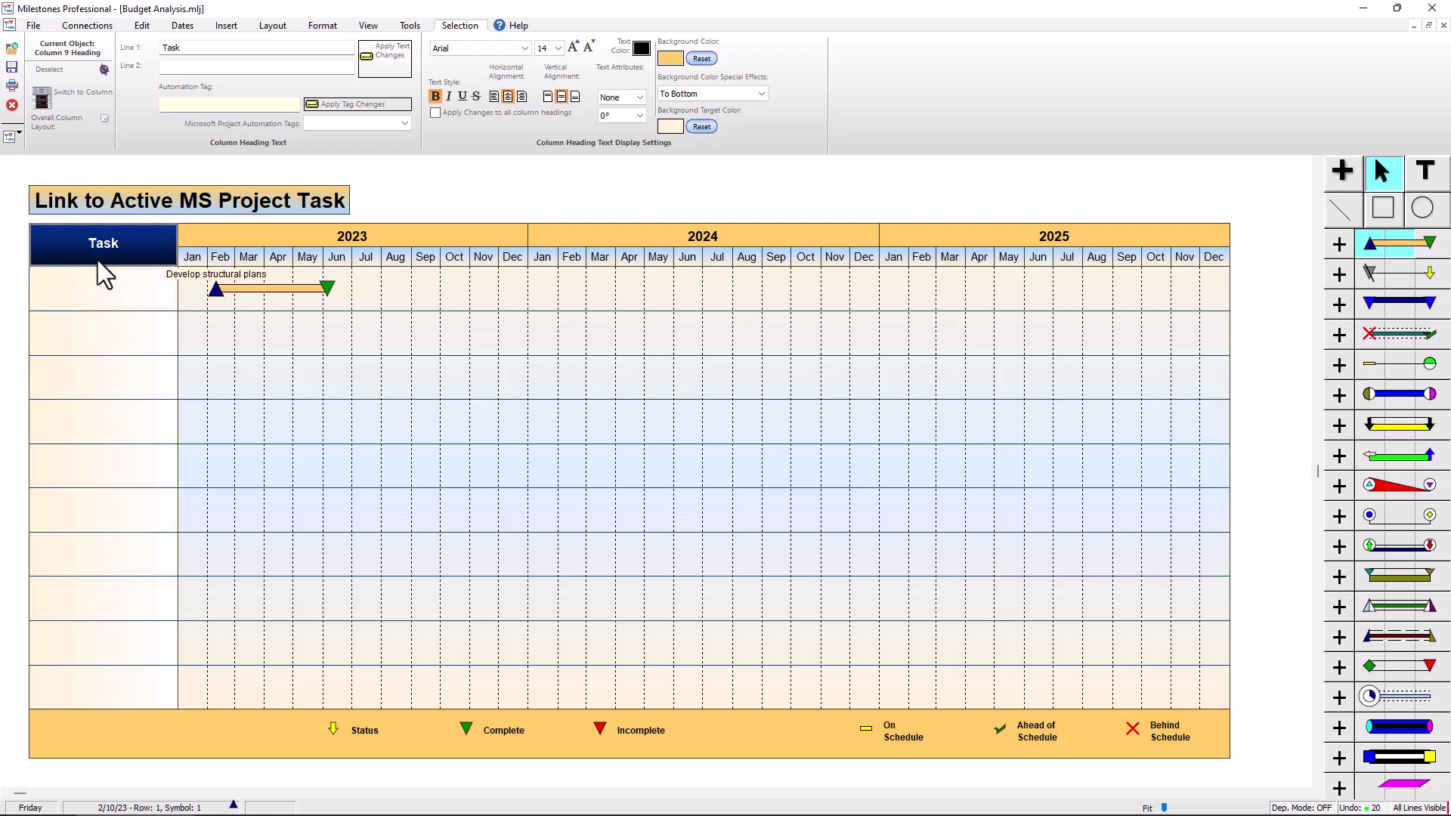
Step: Link the first column to Project's Name field, filling it with Develop structural plans
click(374, 124)
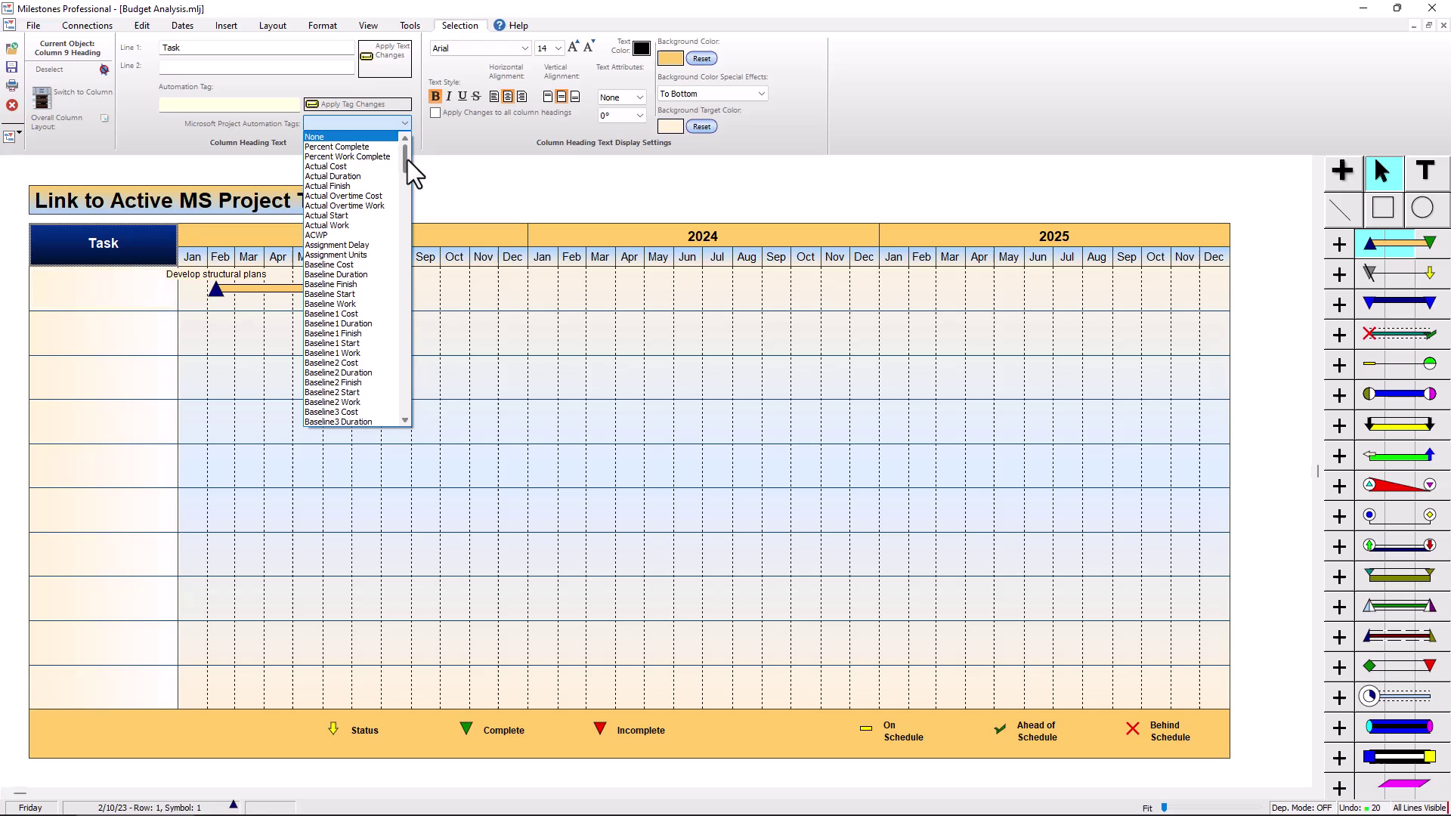
drag(407, 160, 411, 296)
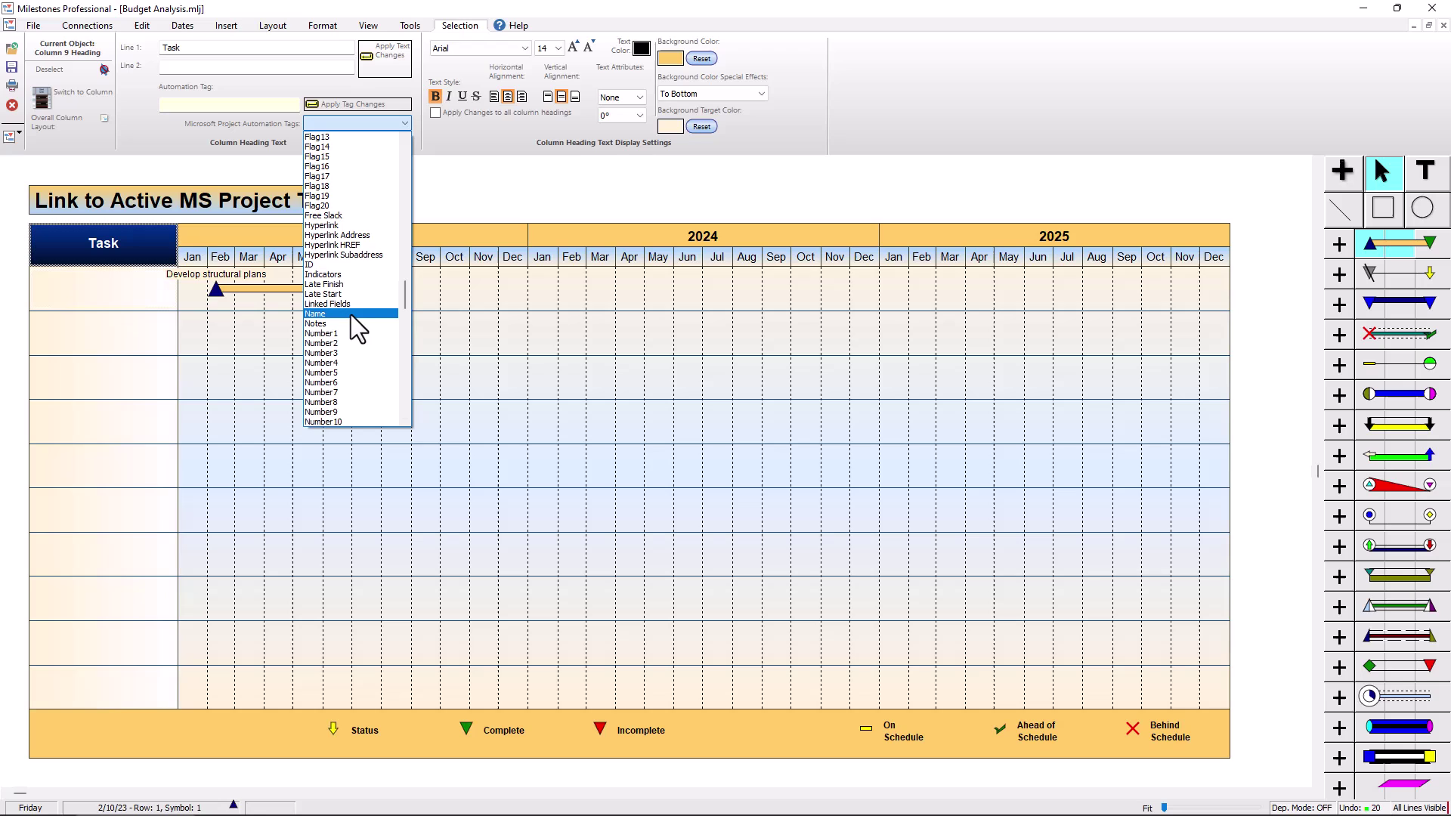
click(323, 314)
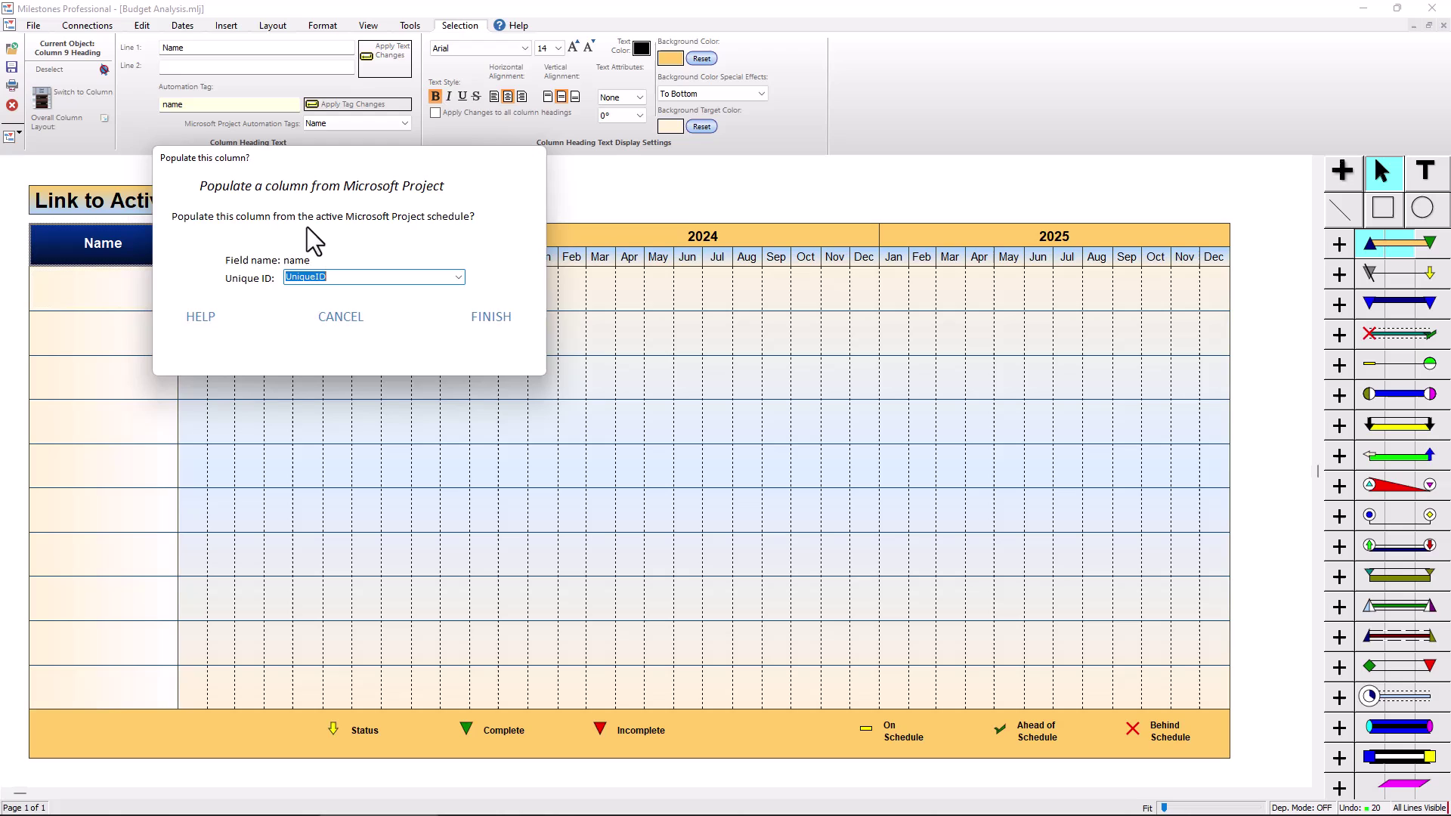
click(494, 316)
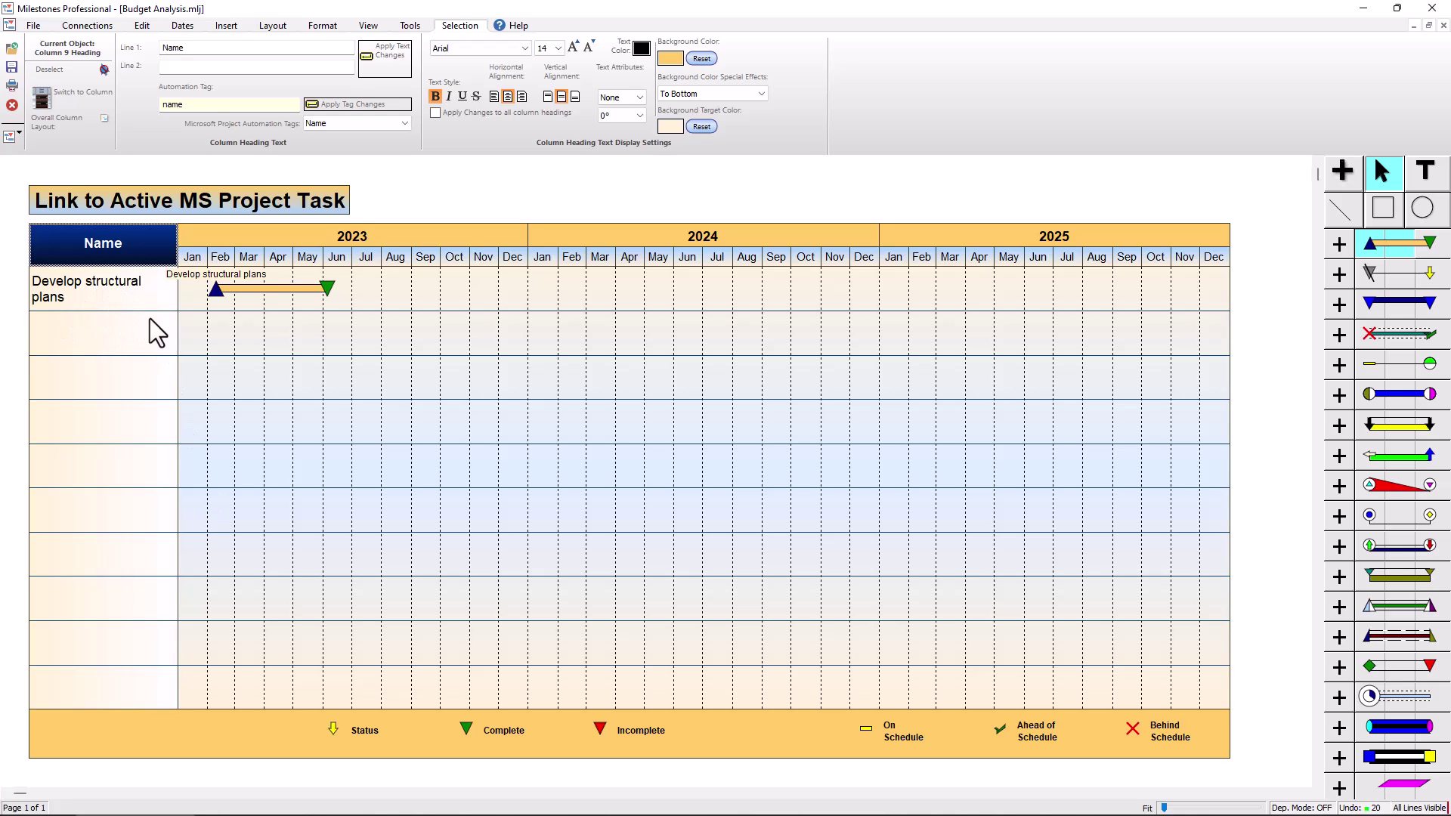
Step: In Microsoft Project, select rows 3–6, Design Internal Layout through Go / No go
click(244, 805)
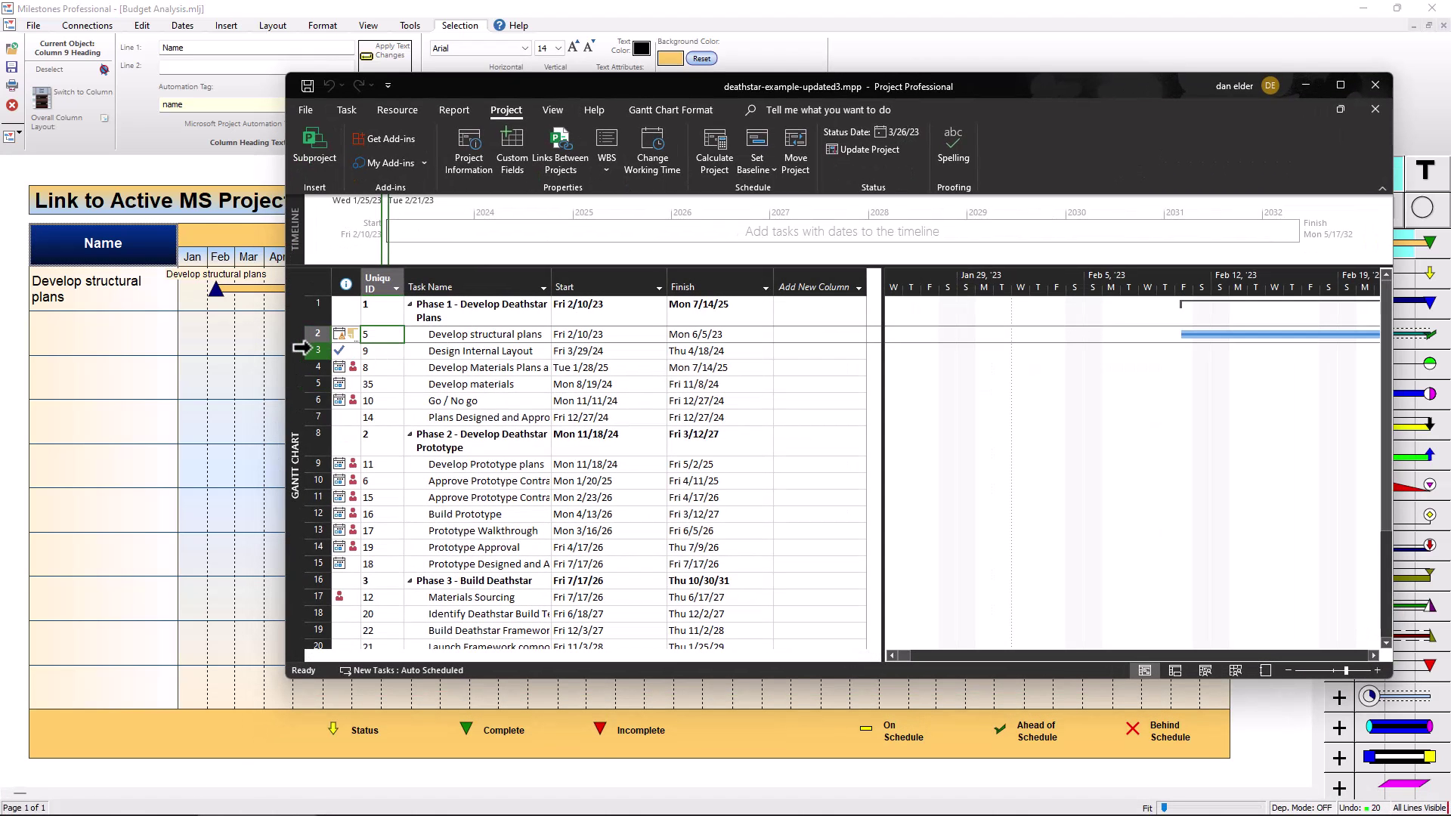
click(302, 349)
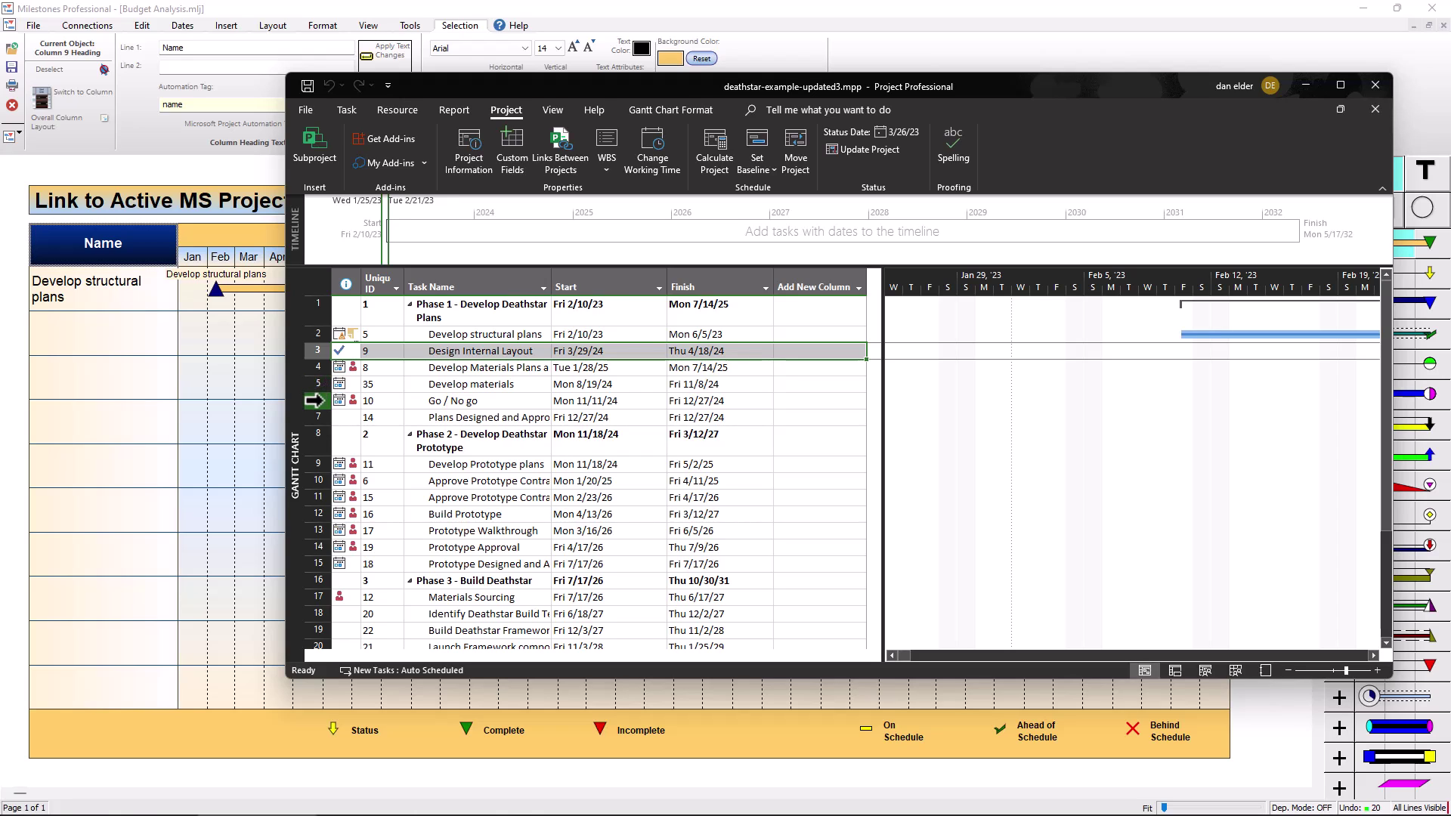
shift+click(314, 400)
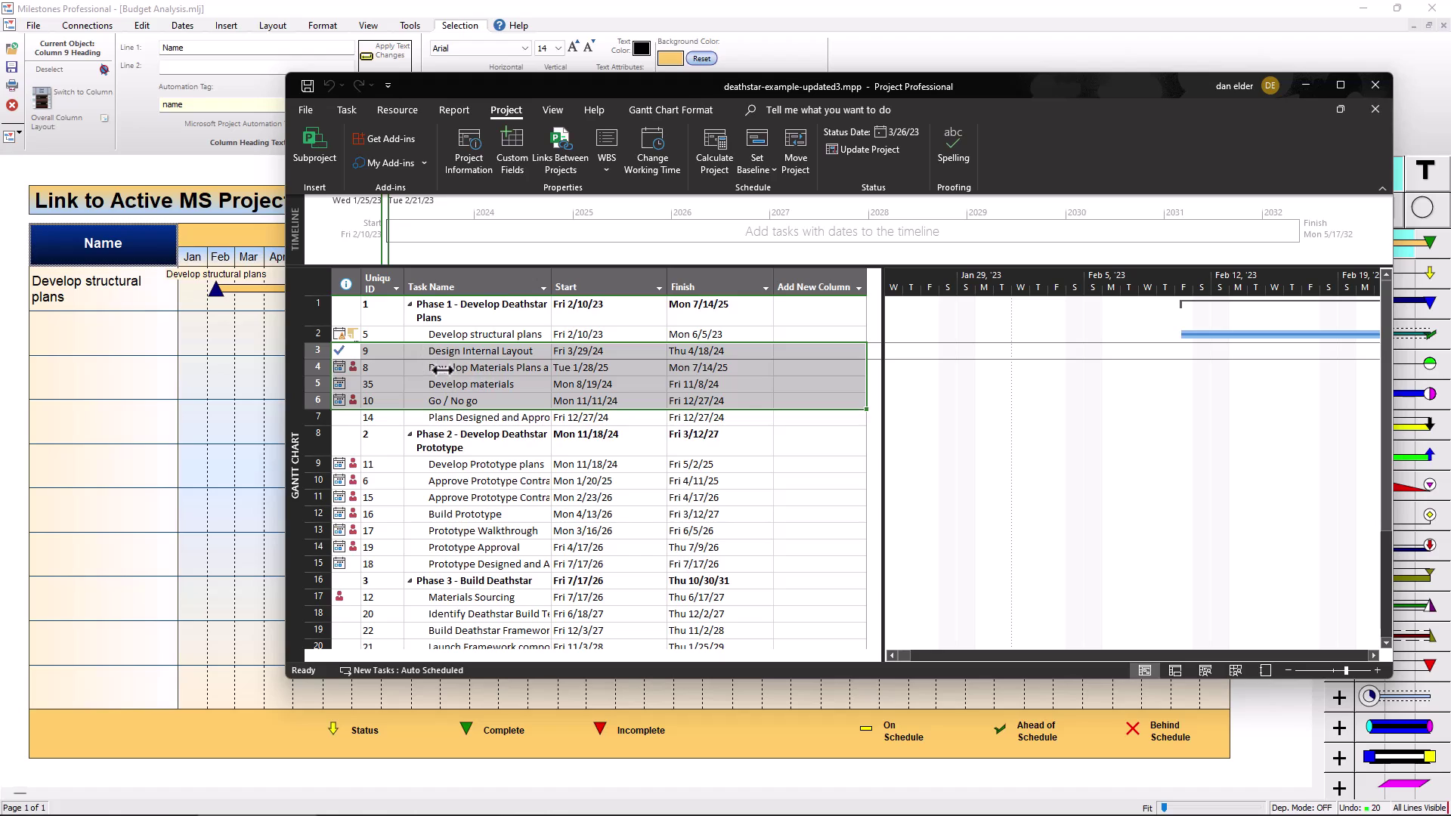
Step: Link the four selected Project tasks by UniqueID into schedule rows 2–5
right_click(92, 325)
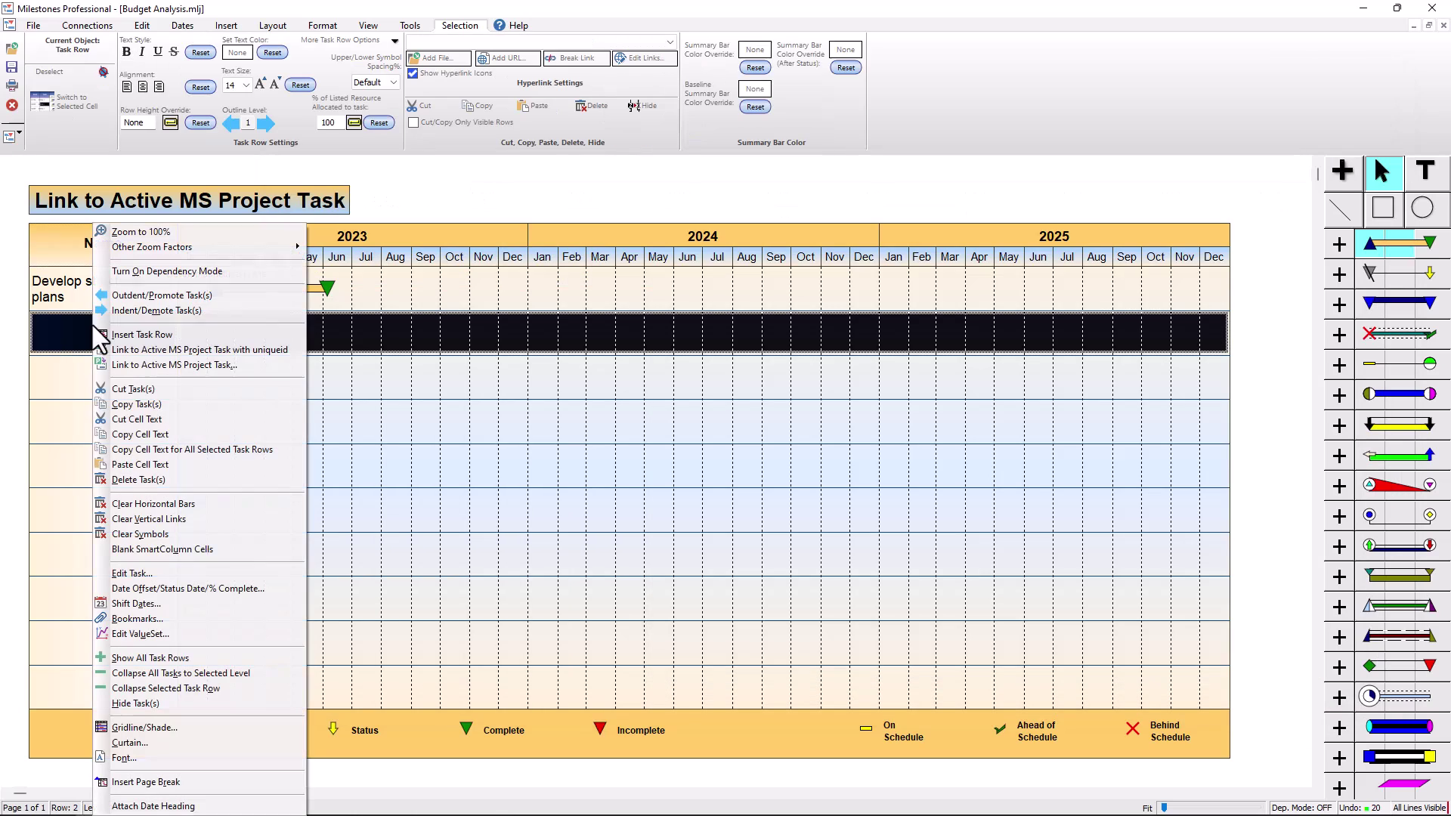
click(248, 352)
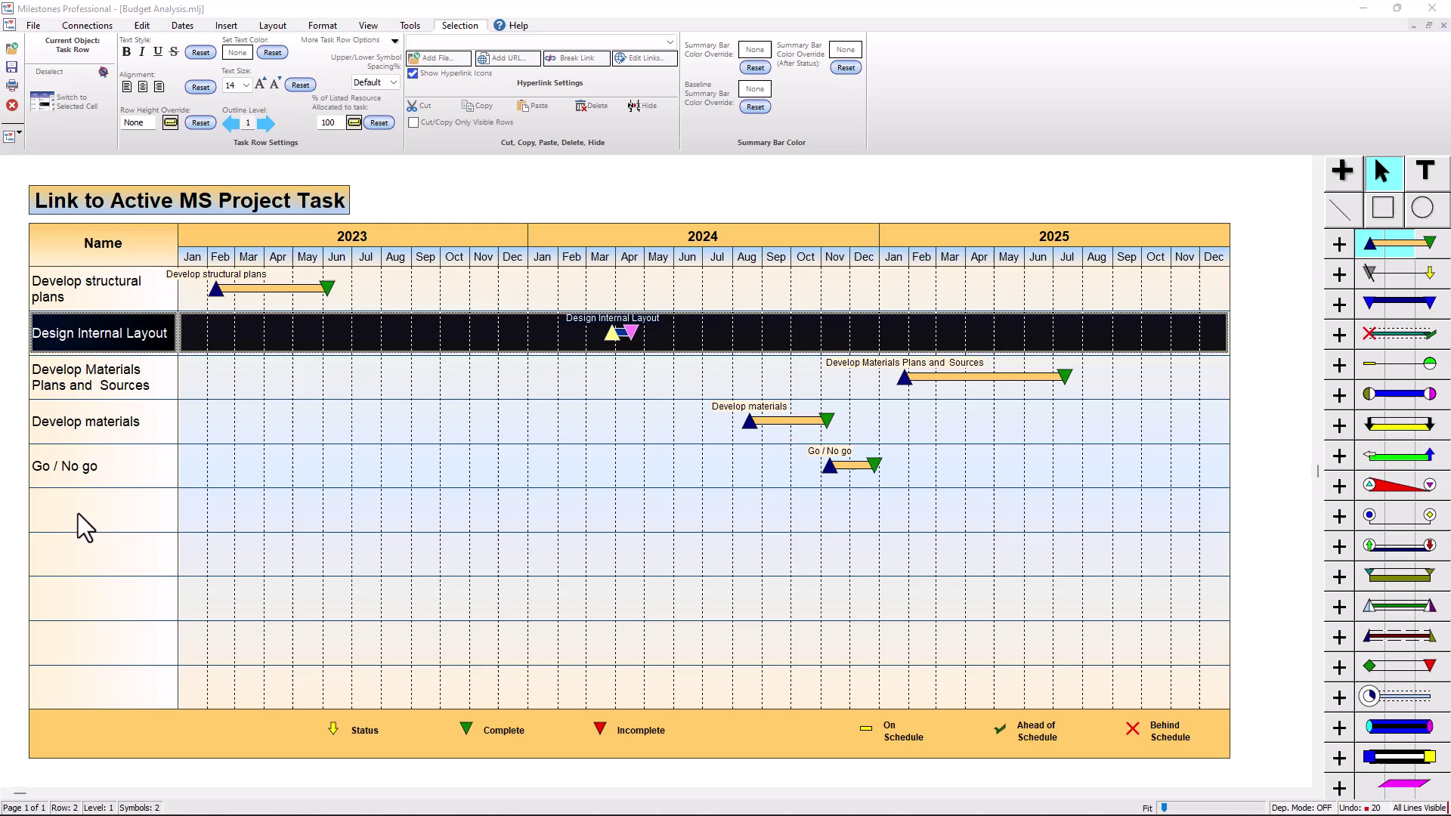
Step: Make the empty row below Go / No go taller and link it to the active MS Project tasks on a single row
drag(94, 529, 108, 583)
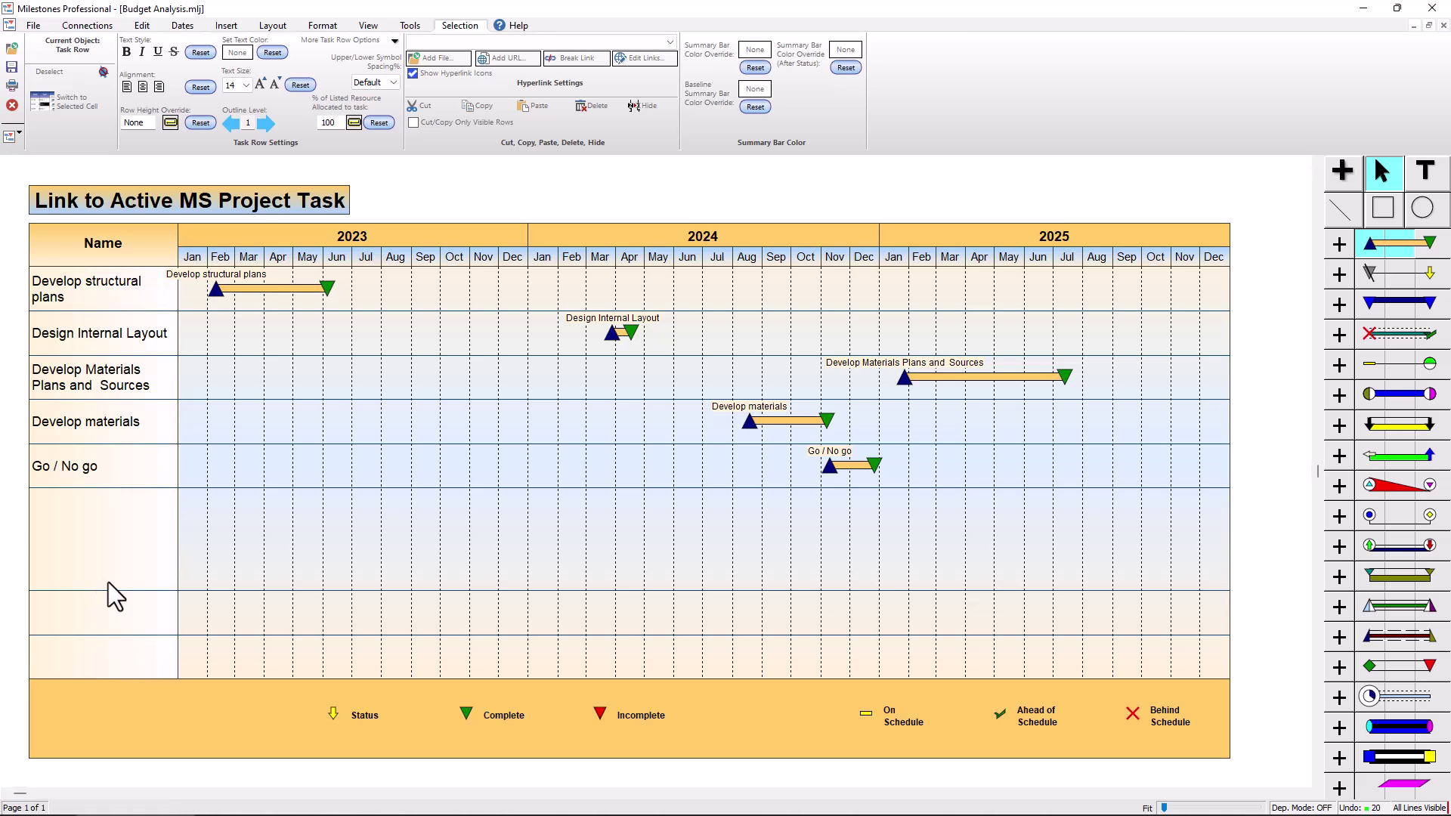
right_click(106, 525)
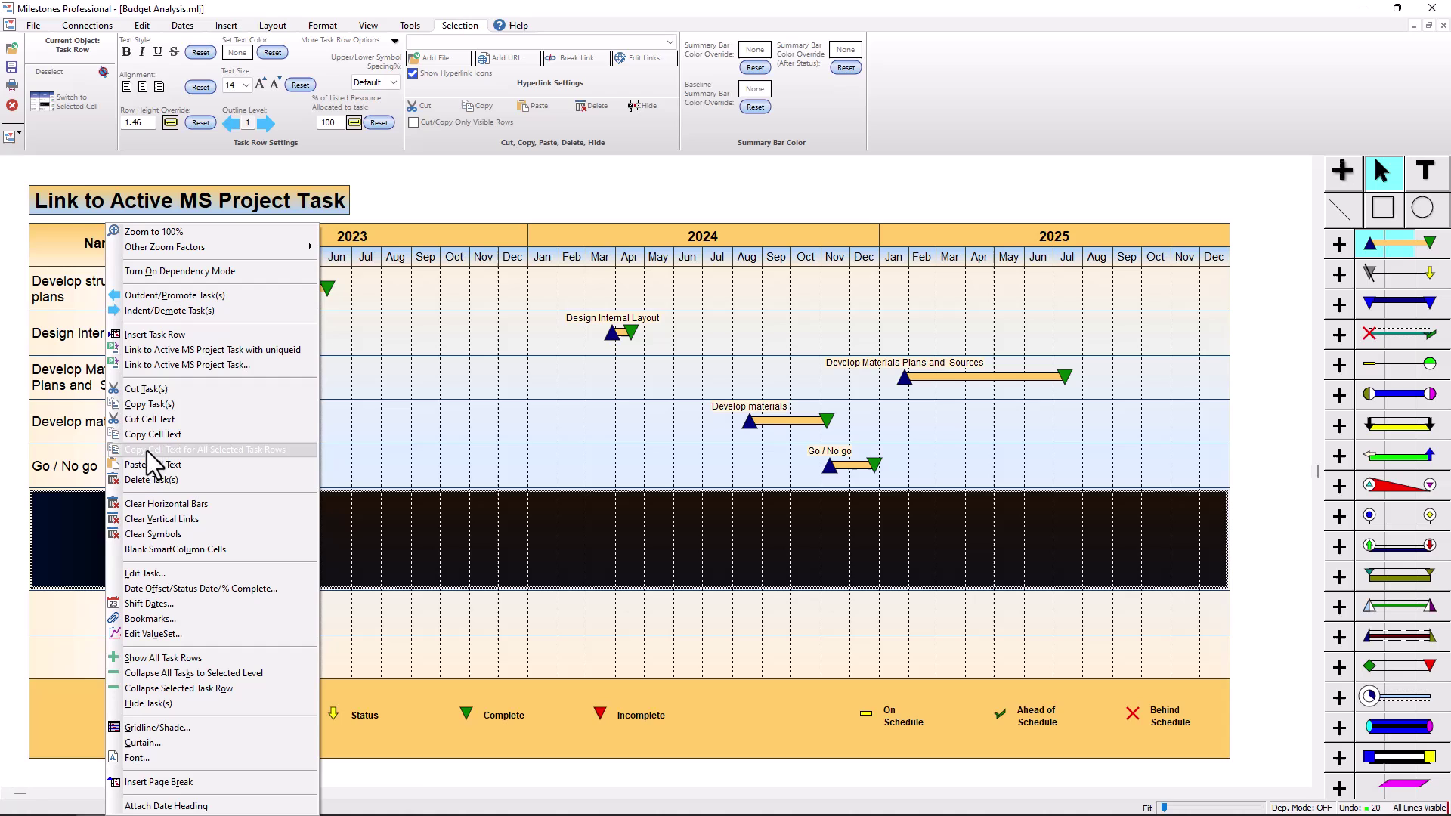
click(215, 368)
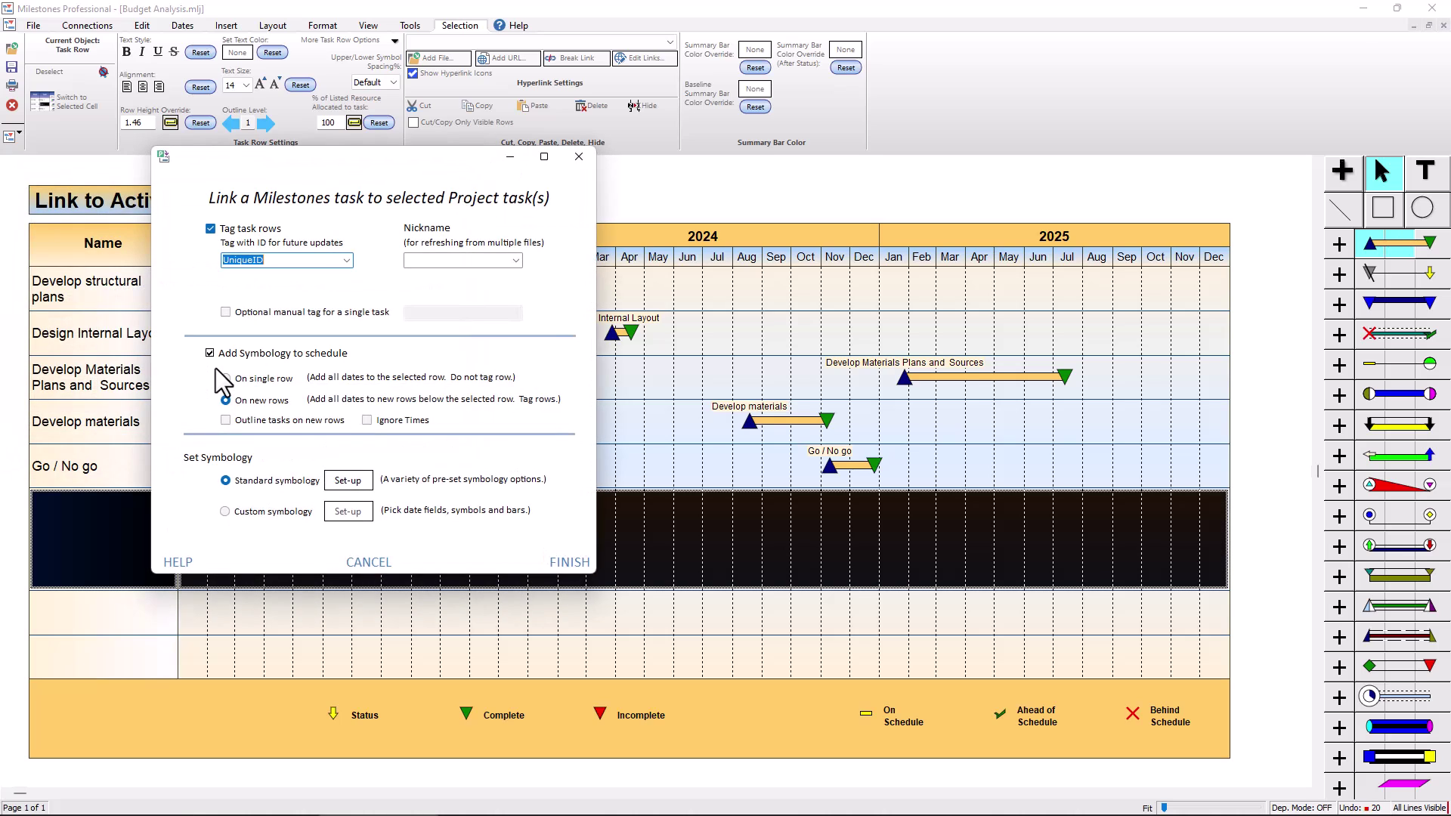
click(254, 378)
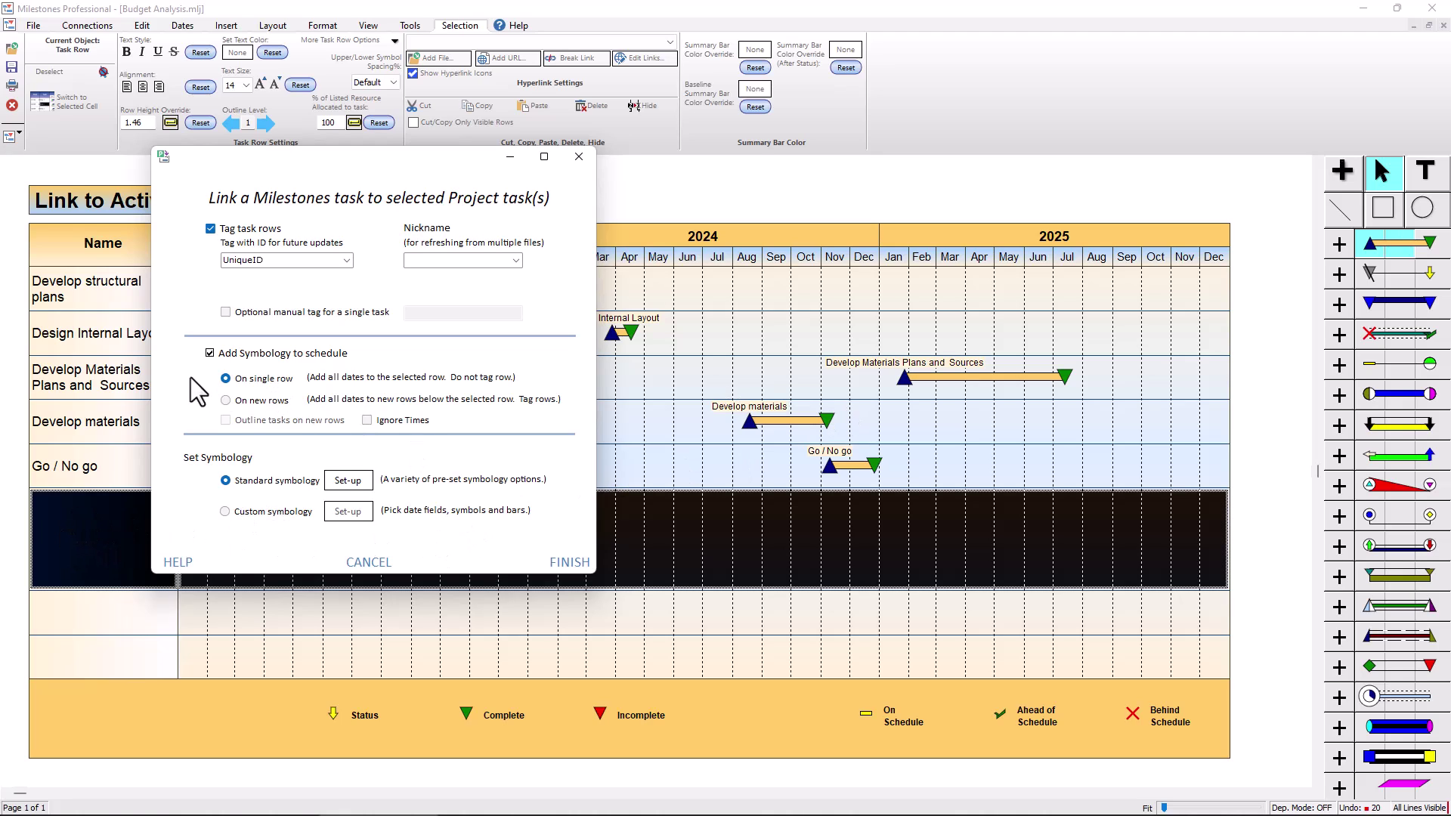
click(266, 381)
Step: Add the four linked tasks to the tall row and name the row 'Swimlane'
click(559, 568)
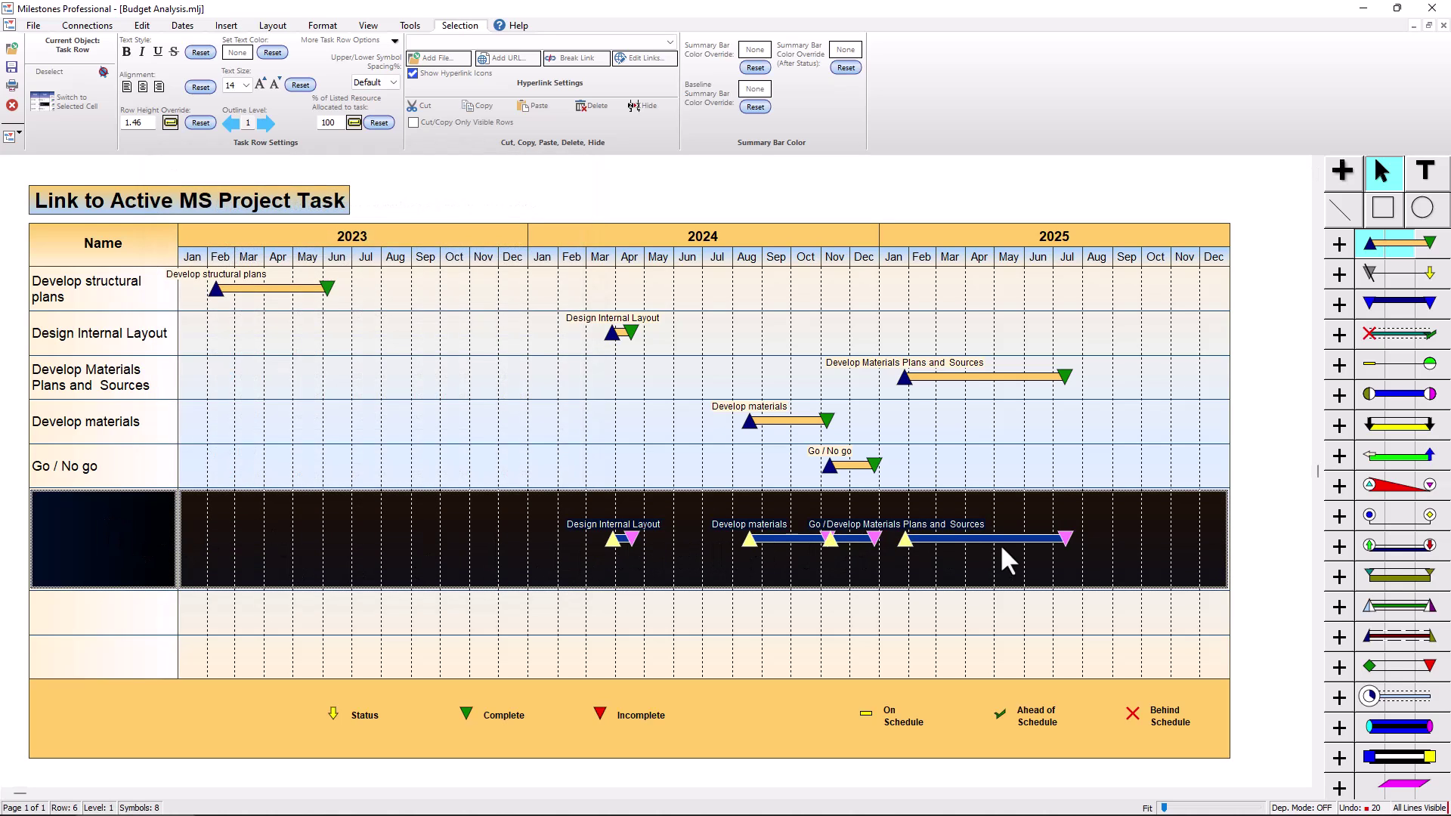
click(85, 533)
click(473, 60)
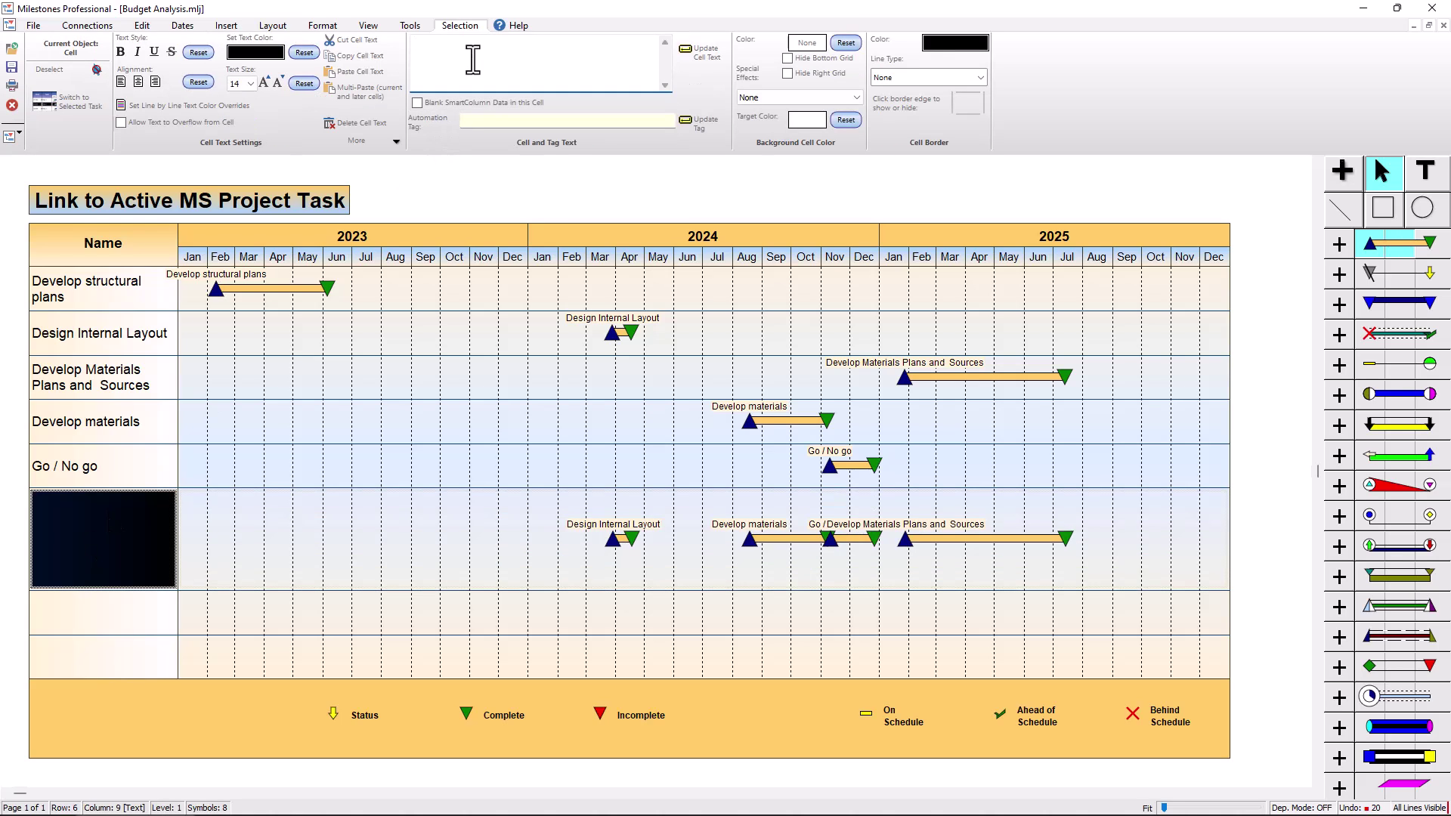
text(Swimlane)
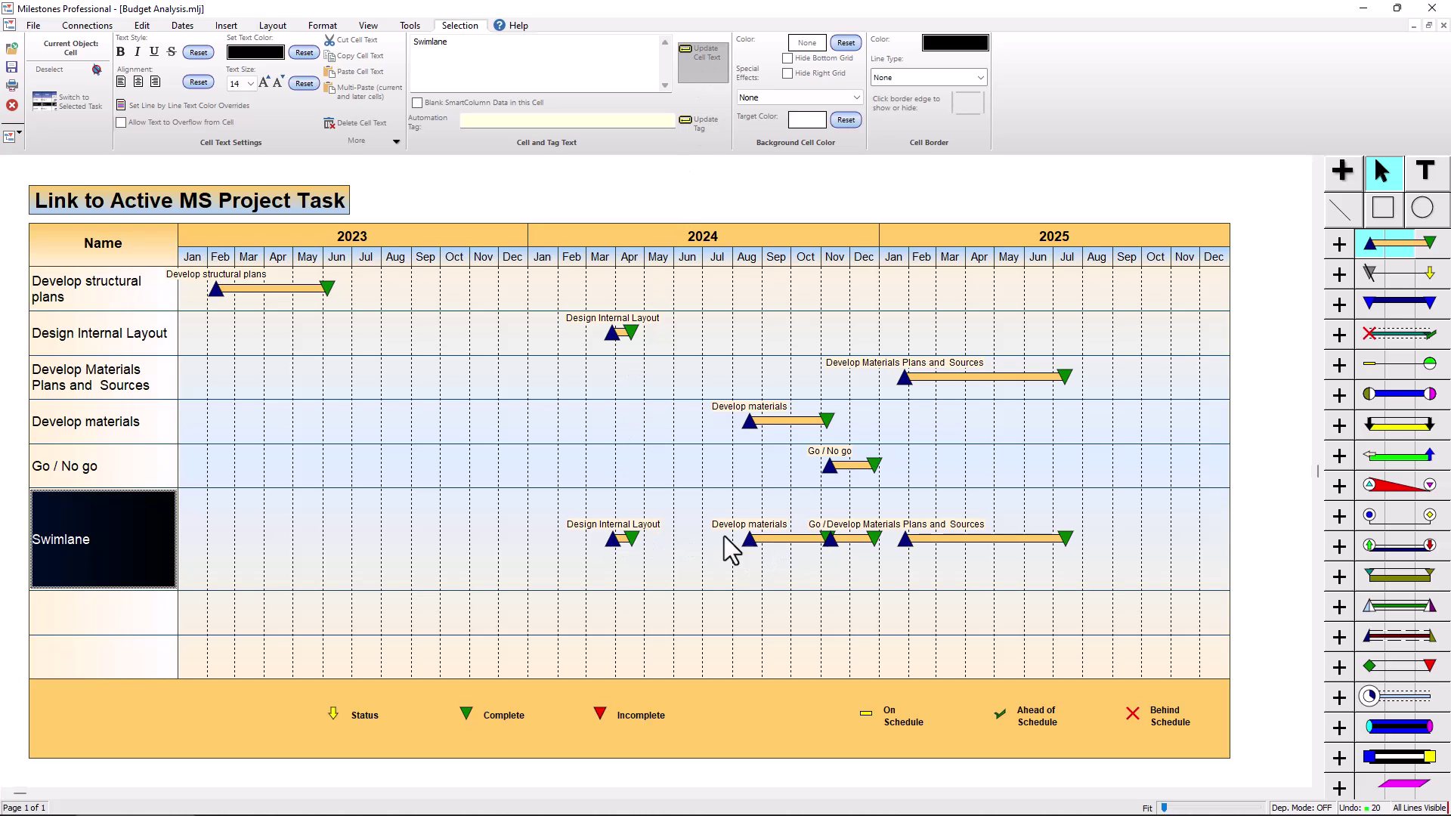
Step: Stagger the Swimlane tasks: raise Go / No go, and lower both Develop Materials tasks
click(748, 542)
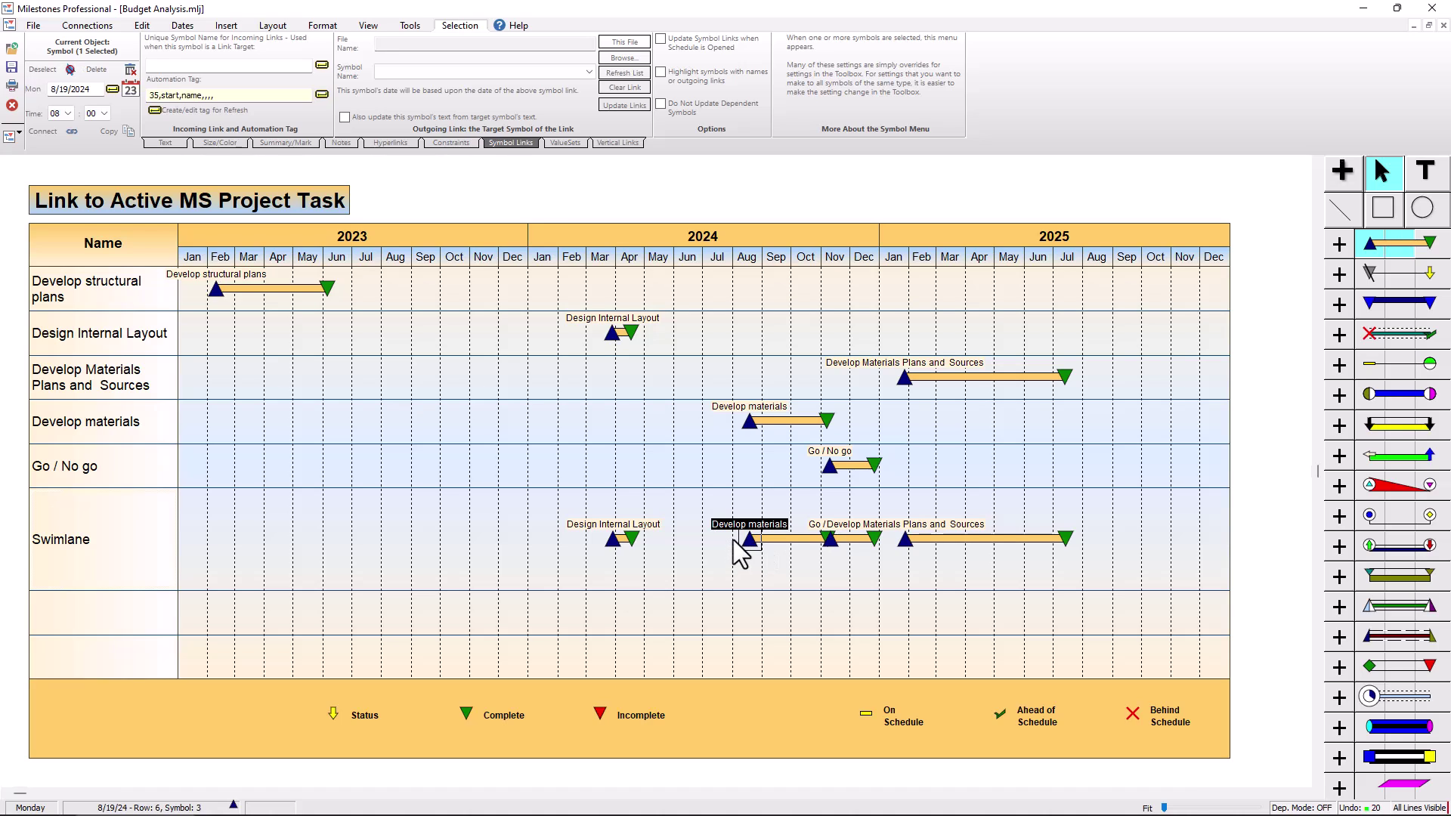
key(Down)
key(Down)
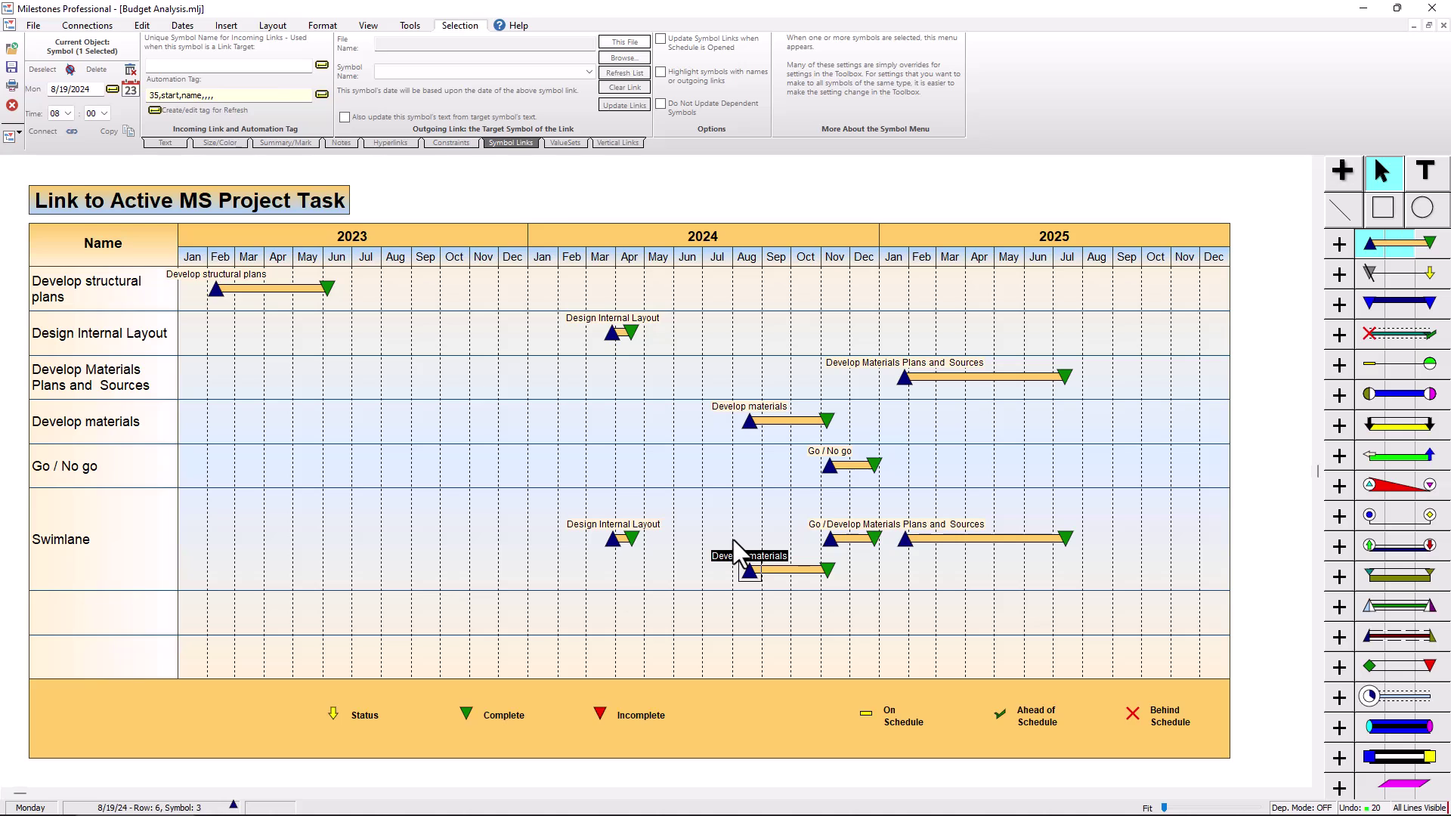
click(834, 539)
key(Up)
key(Up)
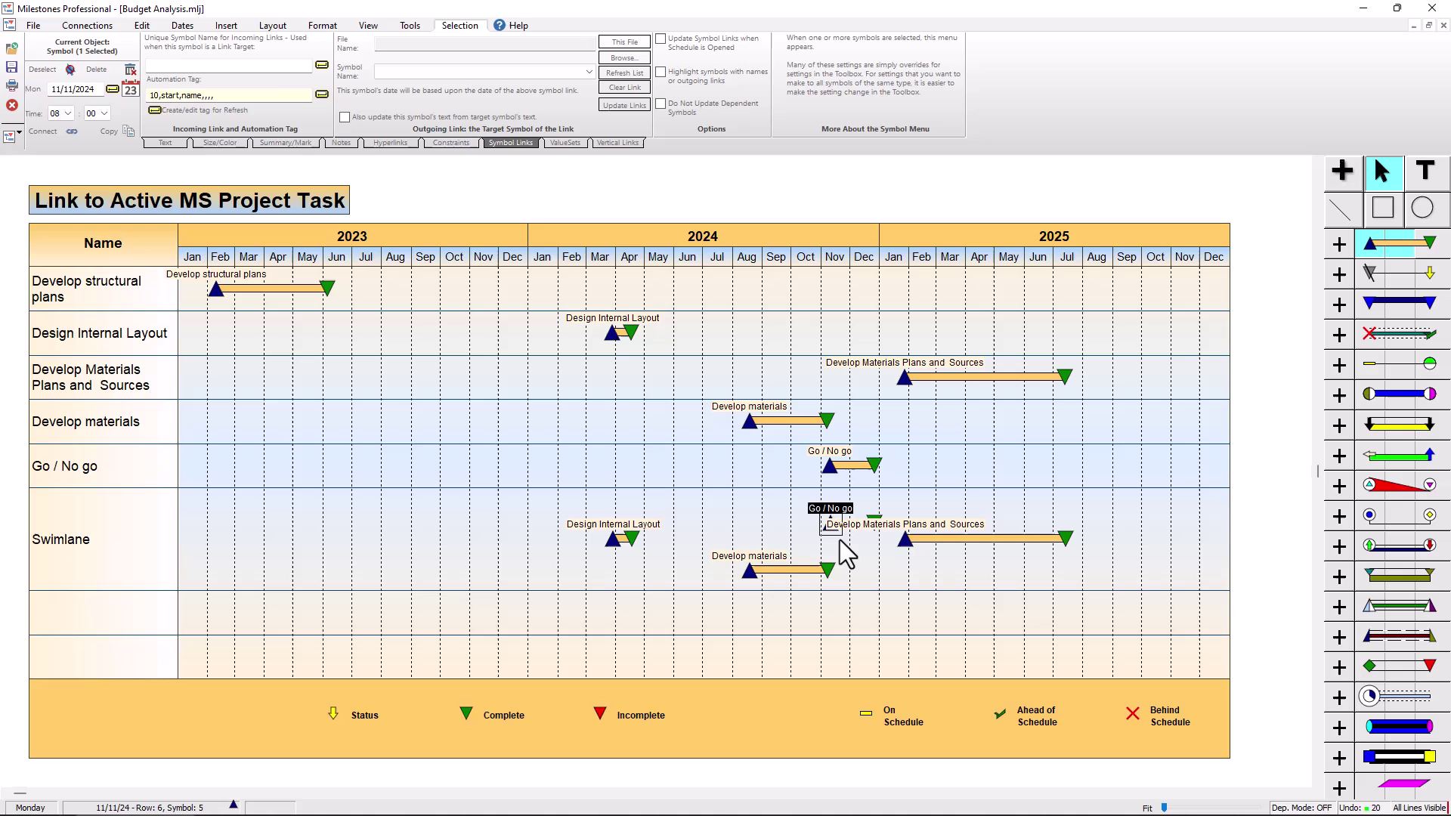
click(910, 547)
key(Down)
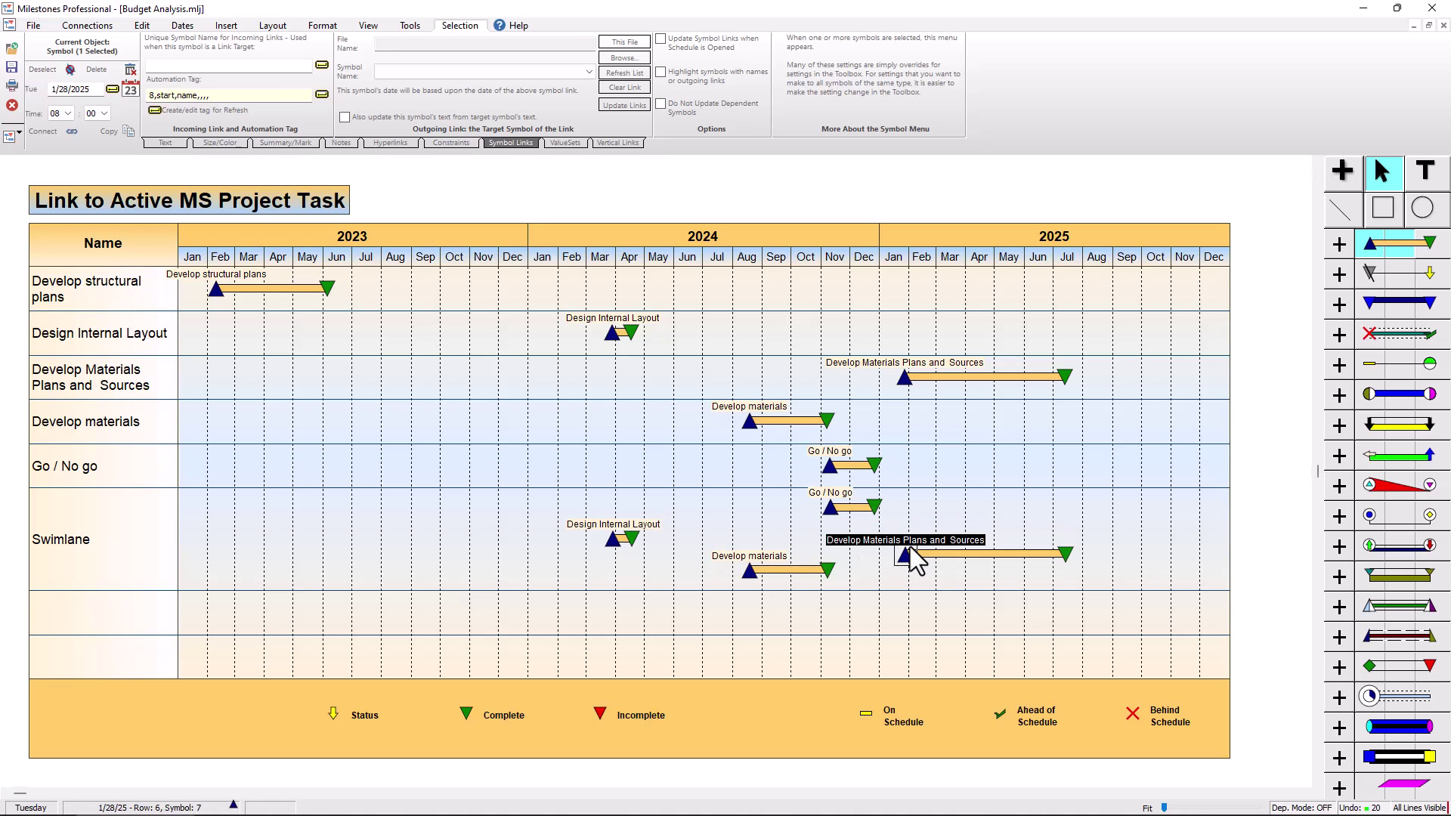
click(829, 506)
key(Down)
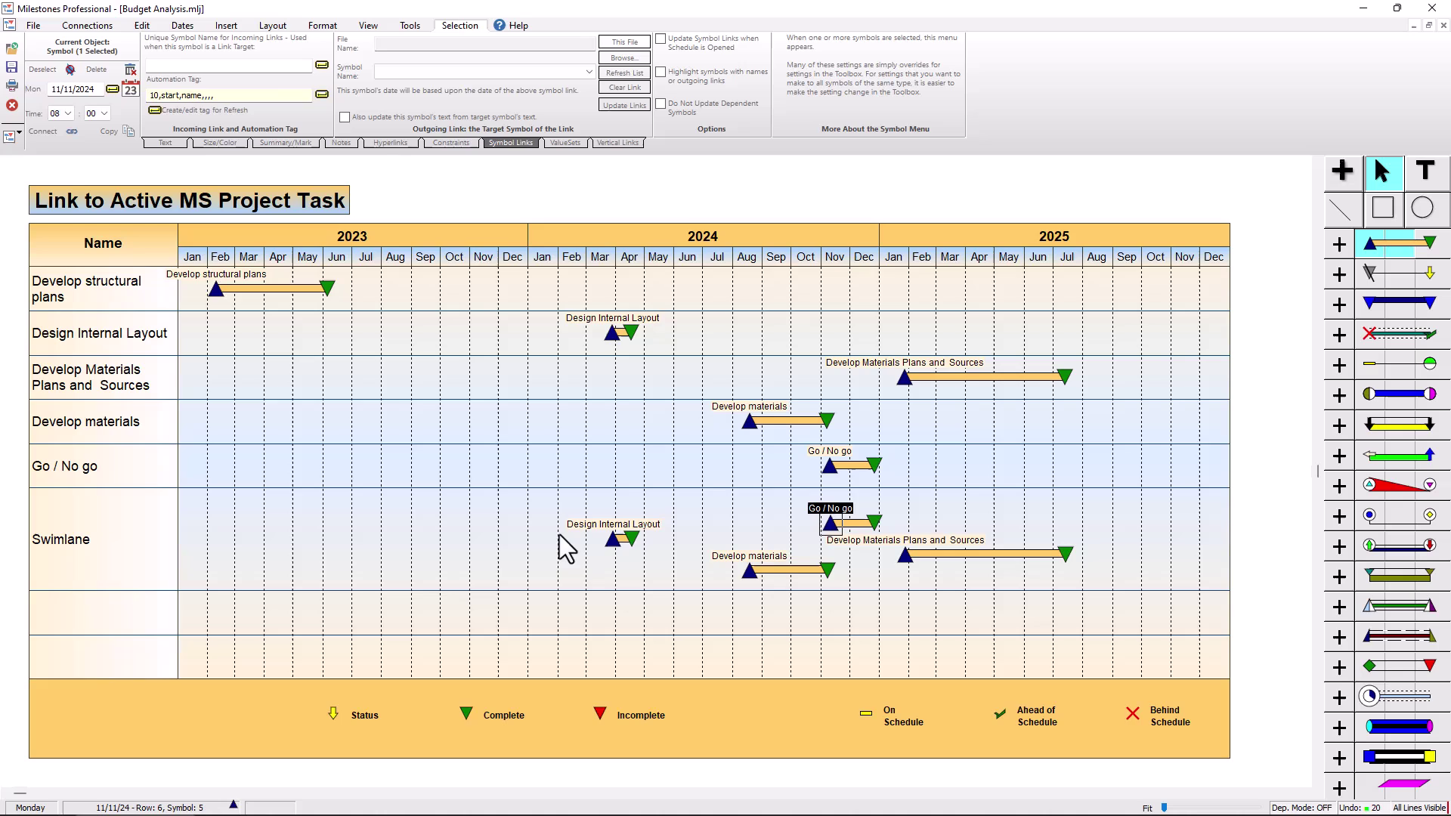
click(473, 536)
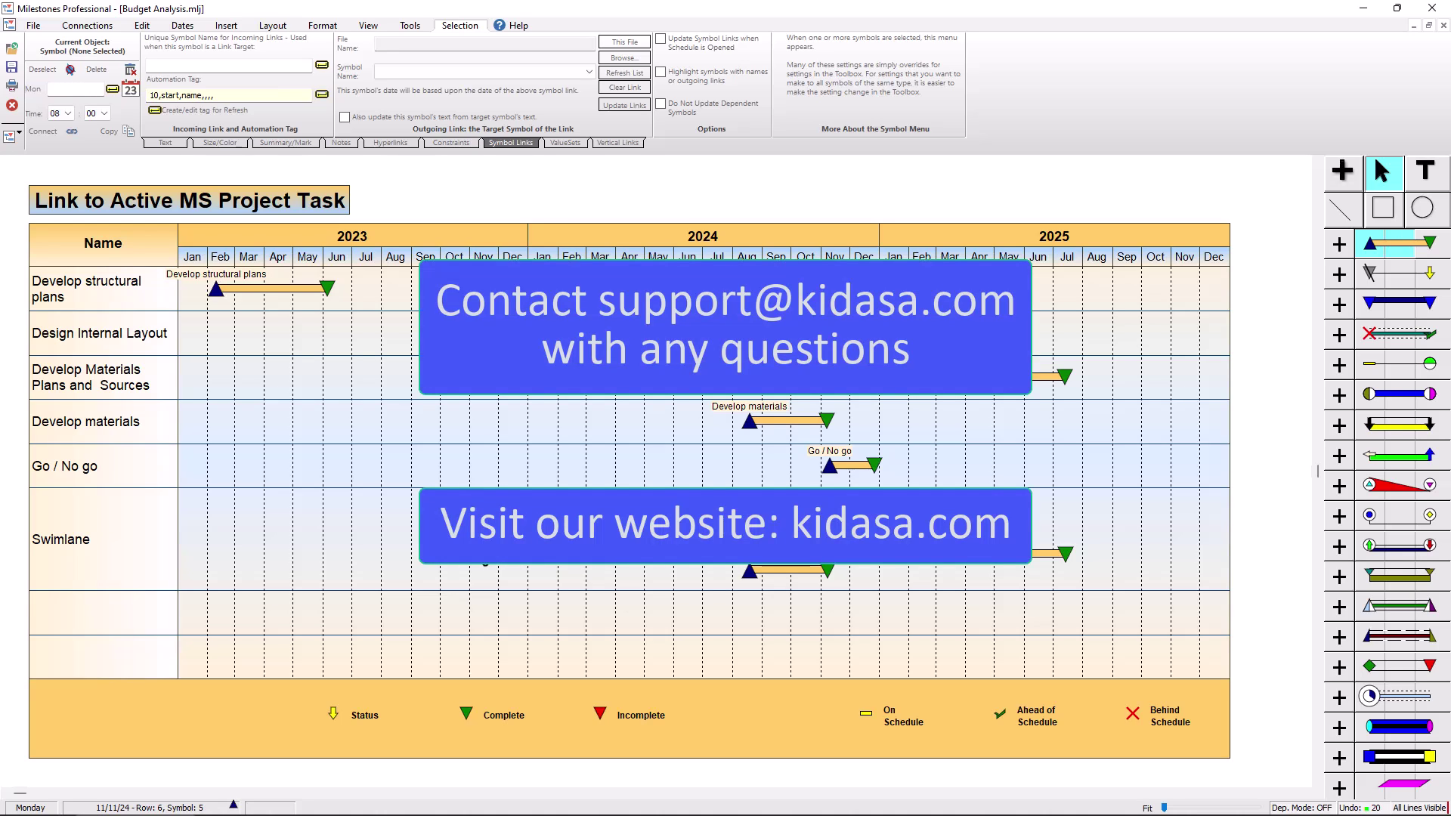